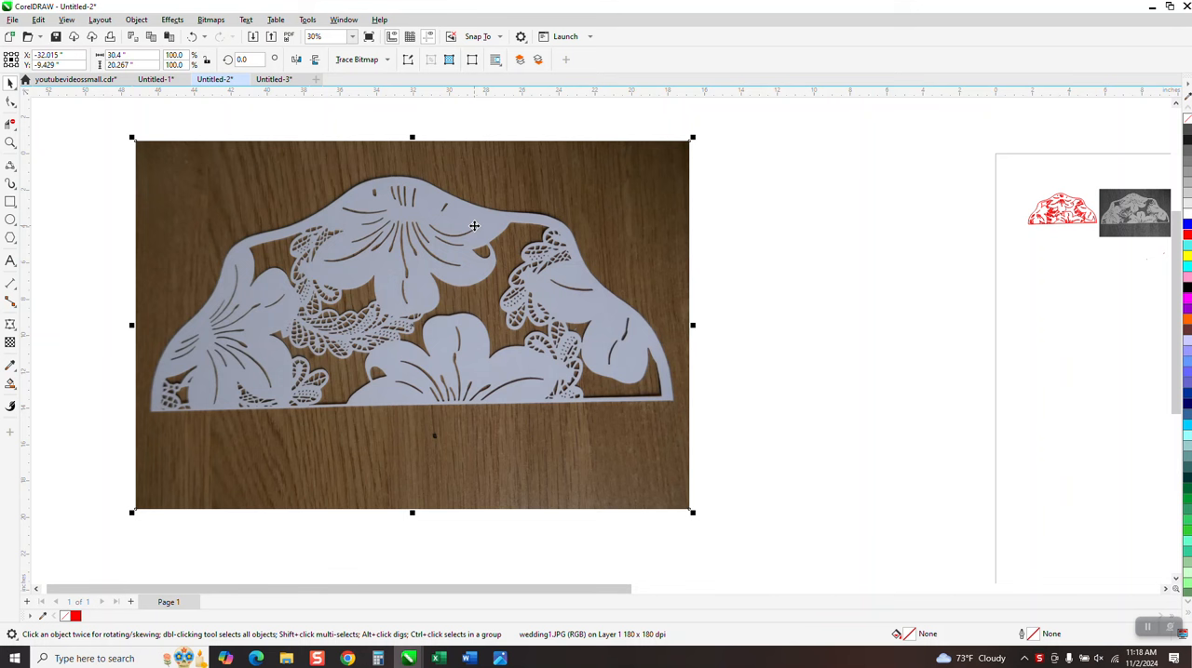
left_click_drag(489, 191, 508, 205)
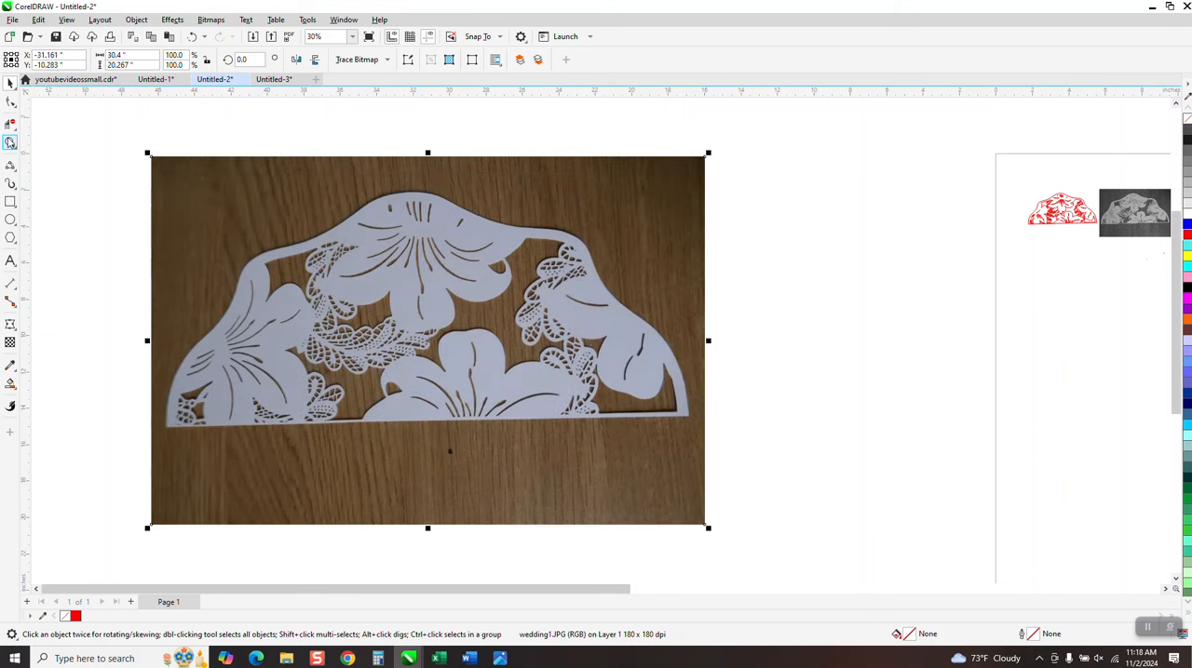
left_click(11, 142)
left_click_drag(280, 169, 480, 279)
scroll(480, 279, "down", 5)
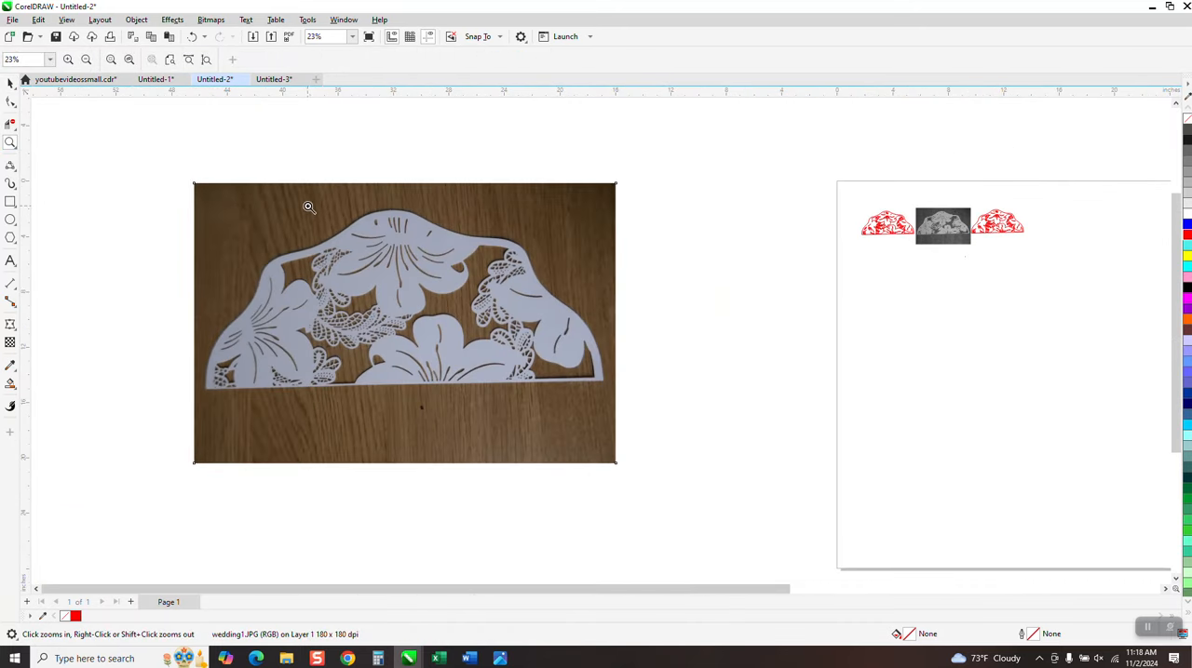
left_click(10, 82)
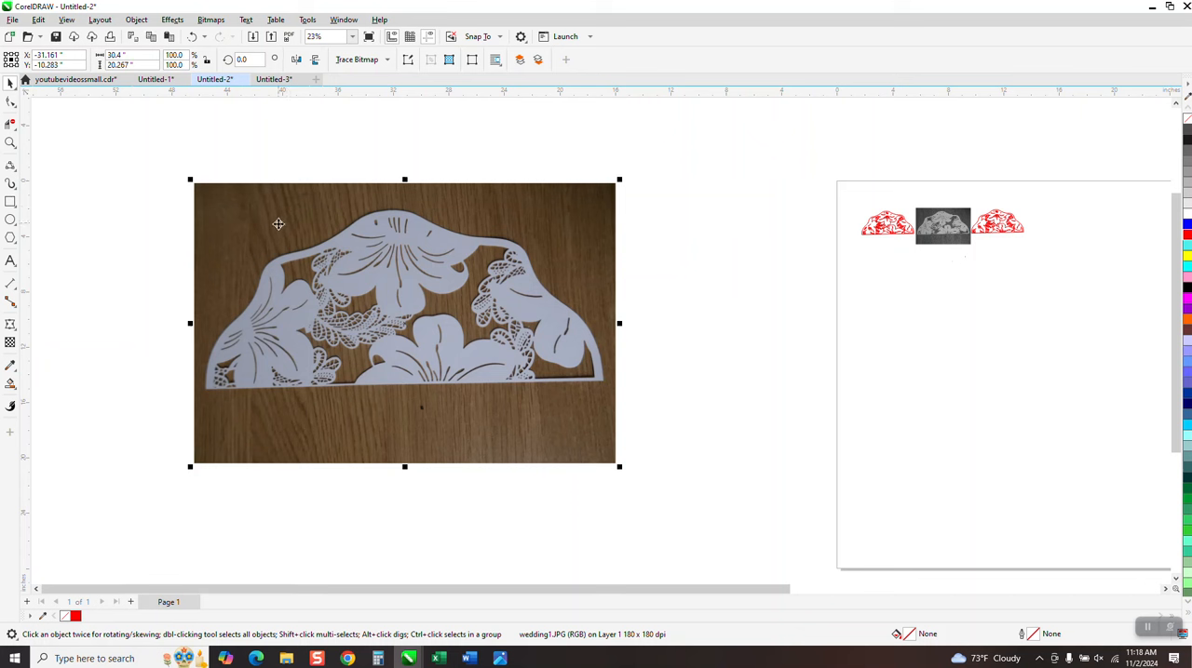
left_click(9, 143)
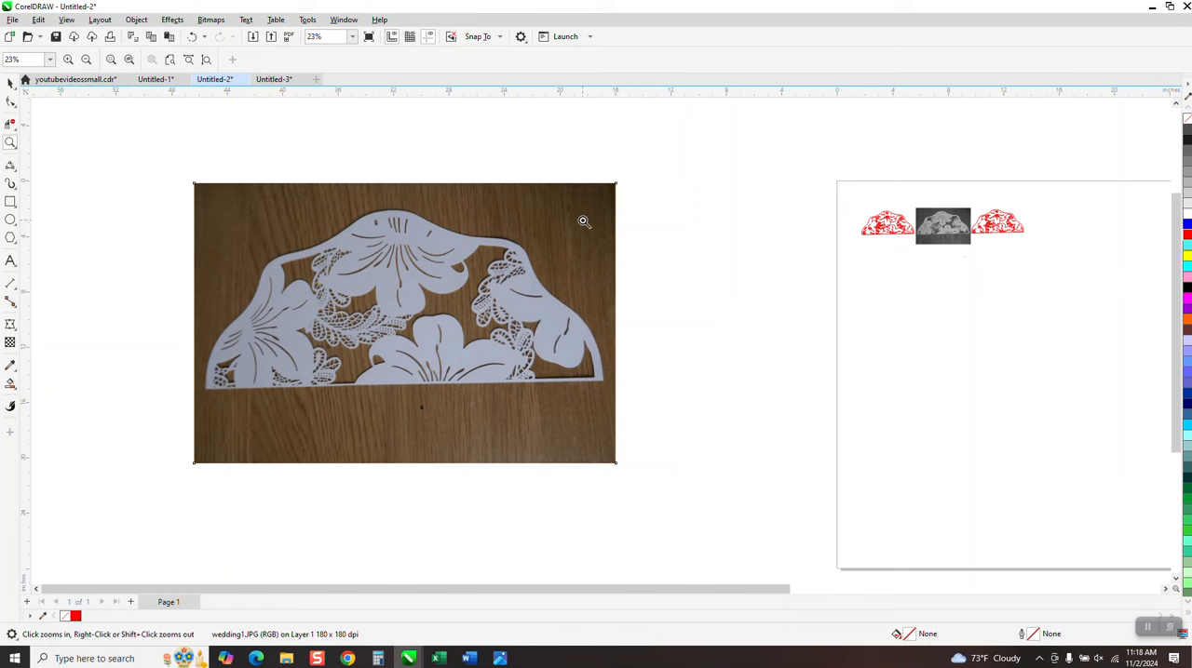
left_click(13, 104)
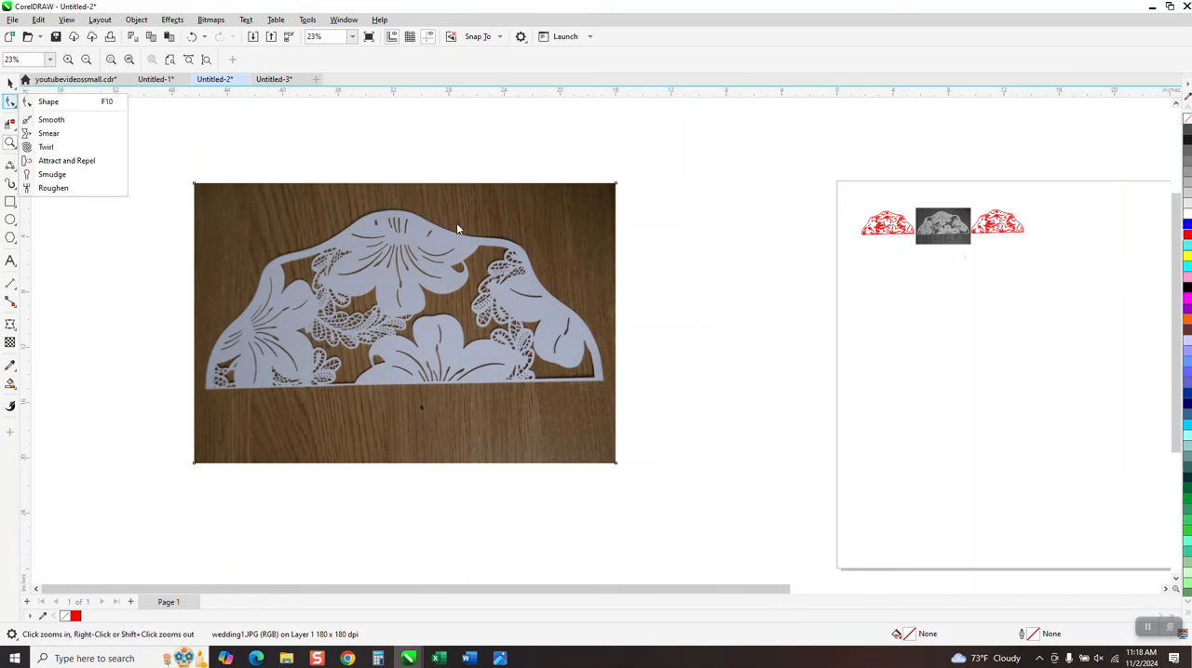
left_click(75, 104)
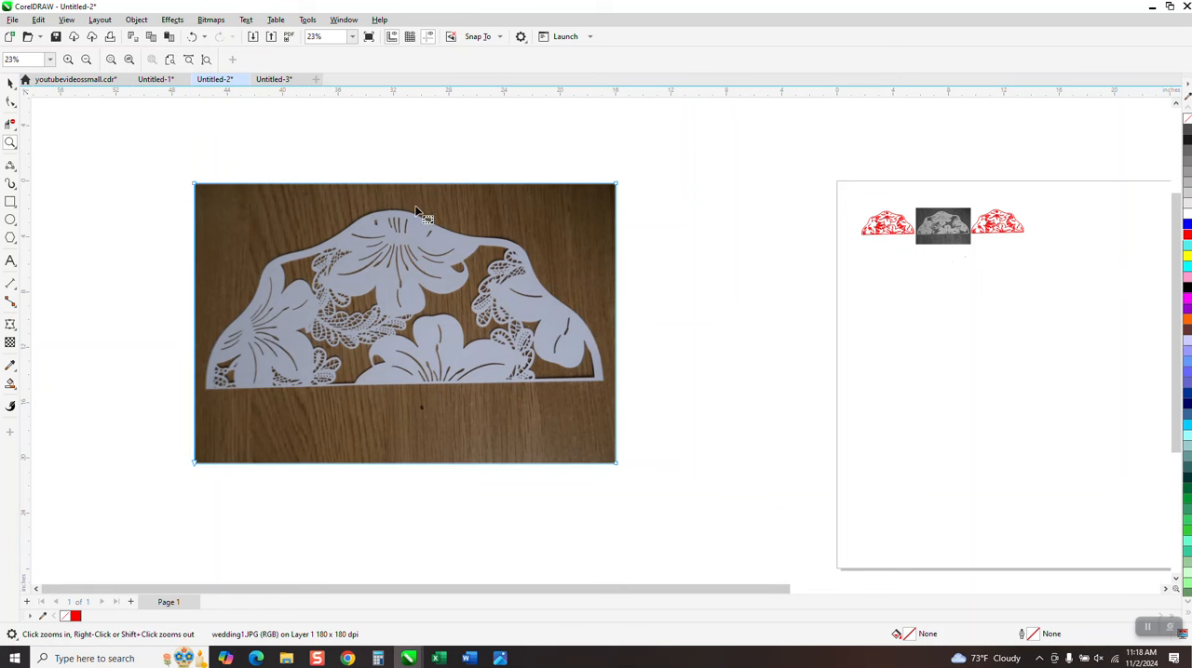
Scale the color photo of the floral cutout down to about 3.77 by 2.51 inches and place it on the page below the existing tracings
left_click(10, 82)
left_click_drag(617, 180, 901, 278)
left_click(10, 143)
left_click_drag(861, 271, 974, 345)
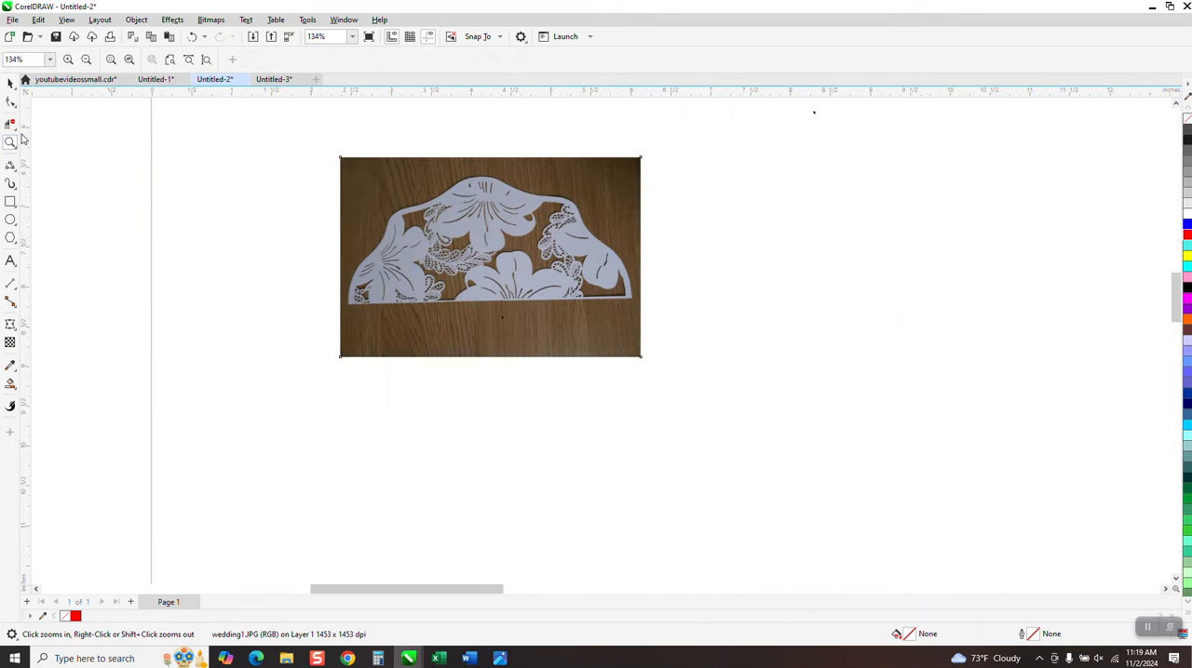
Crop the photo closely around the white floral cutout, keeping an area of about 3.62 by 1.69 inches
left_click(14, 128)
left_click(42, 83)
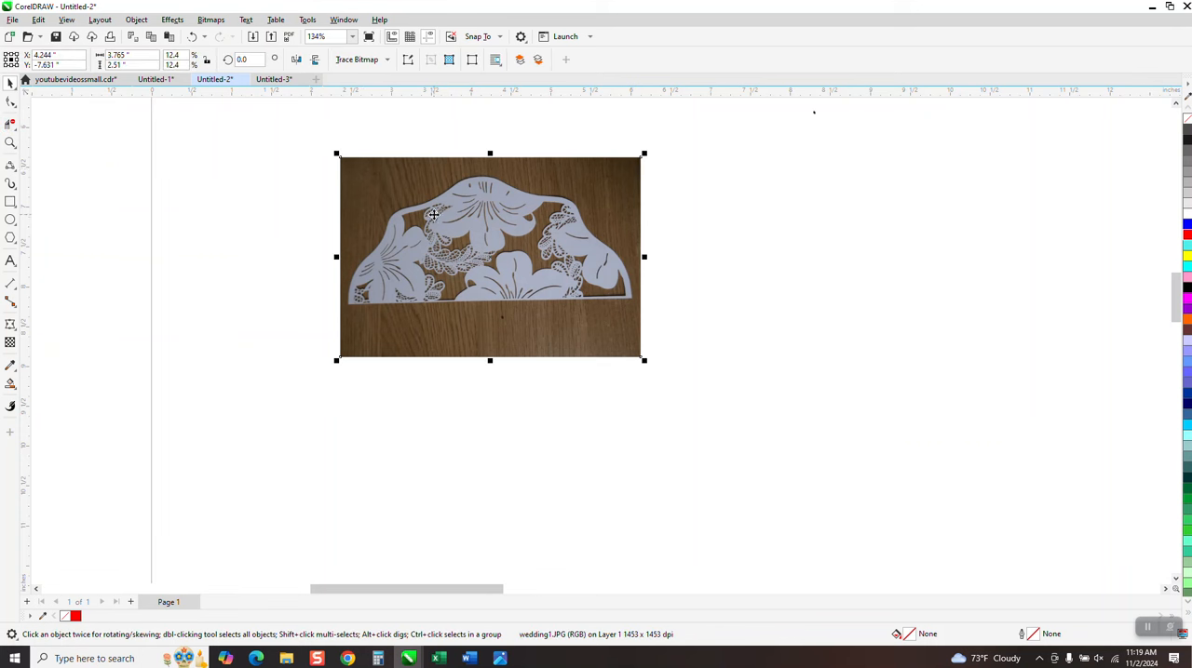
left_click(14, 128)
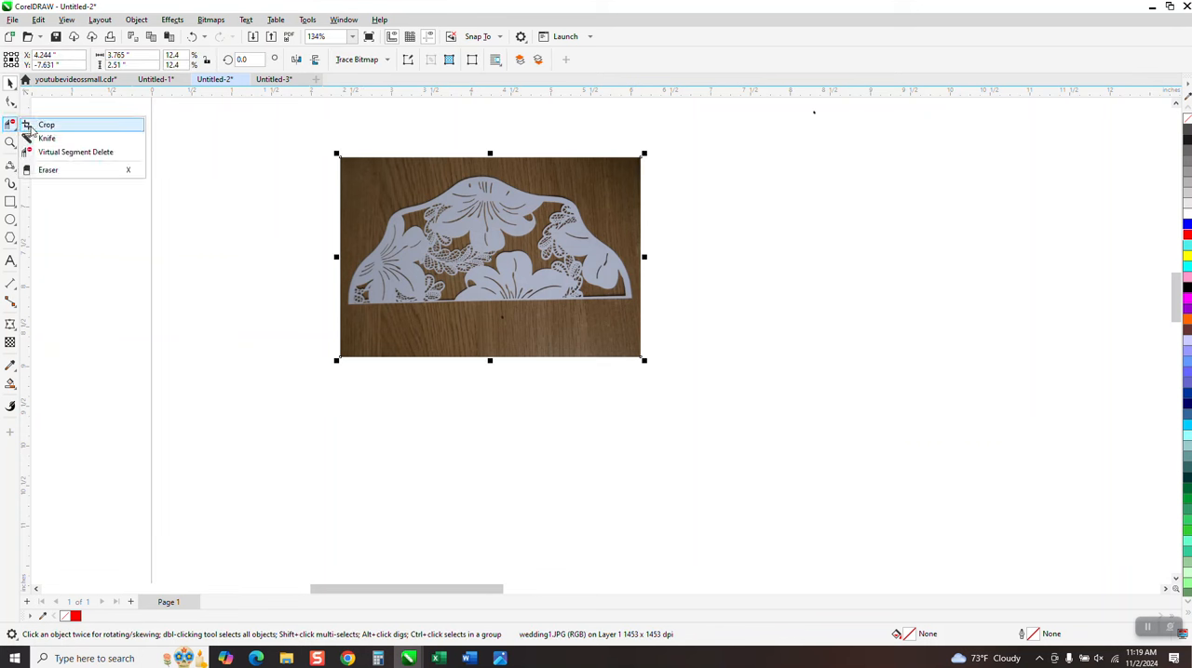
left_click(45, 123)
left_click_drag(347, 177, 634, 307)
left_click_drag(345, 240, 345, 241)
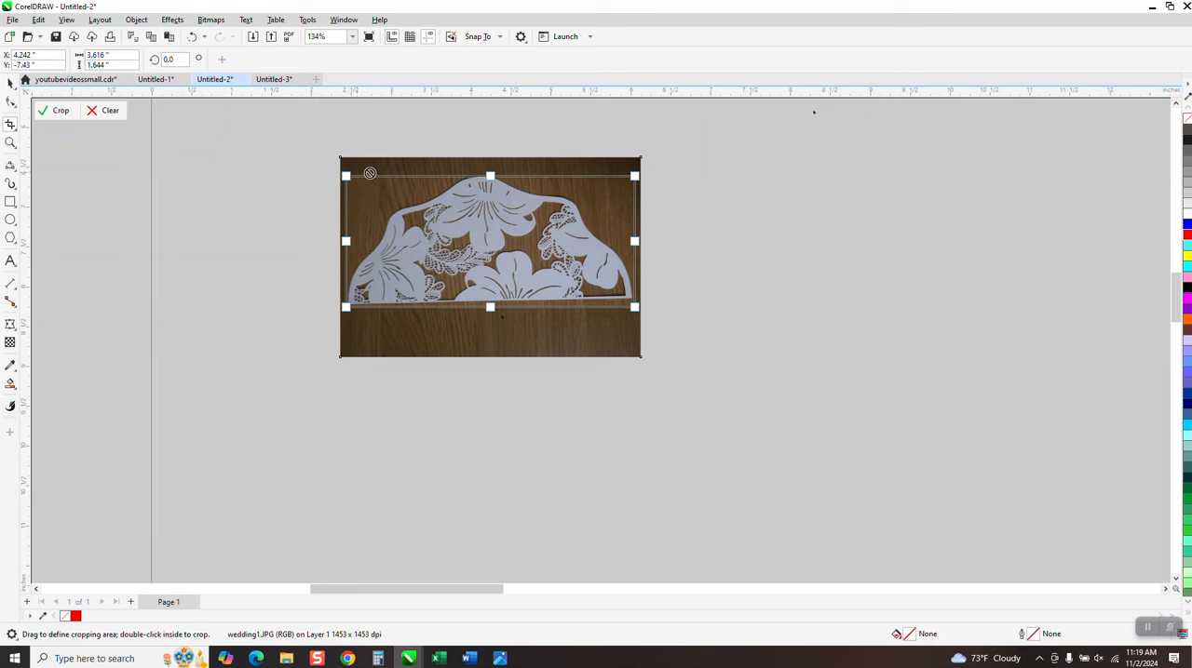
left_click_drag(490, 175, 491, 171)
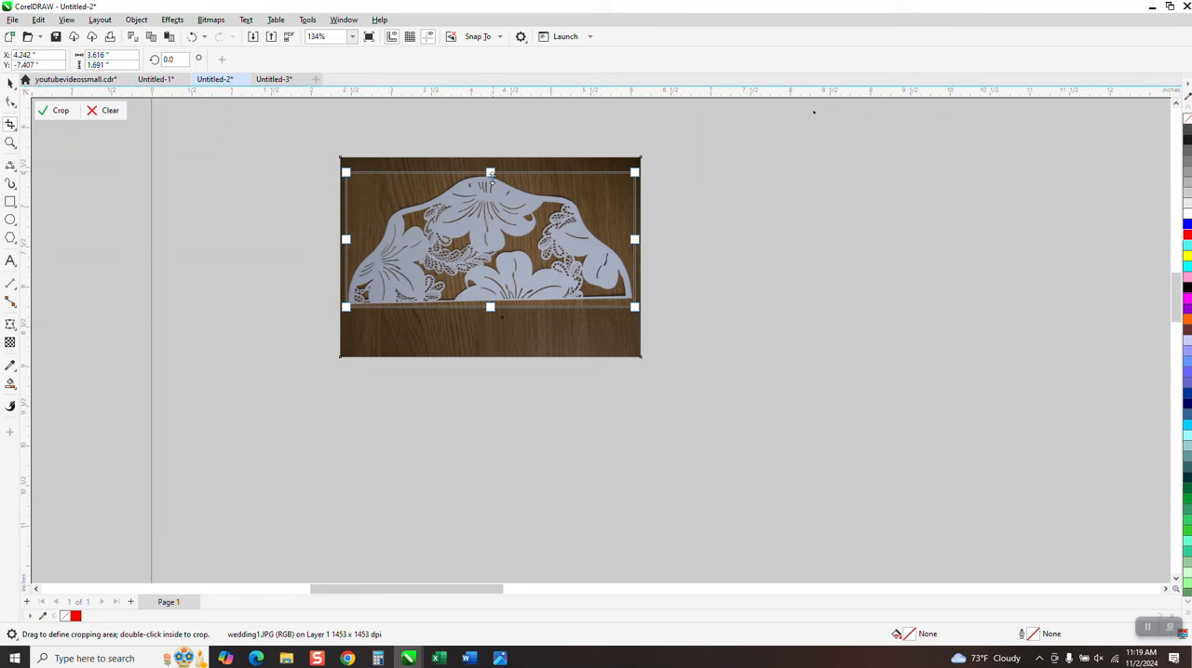
left_click(61, 110)
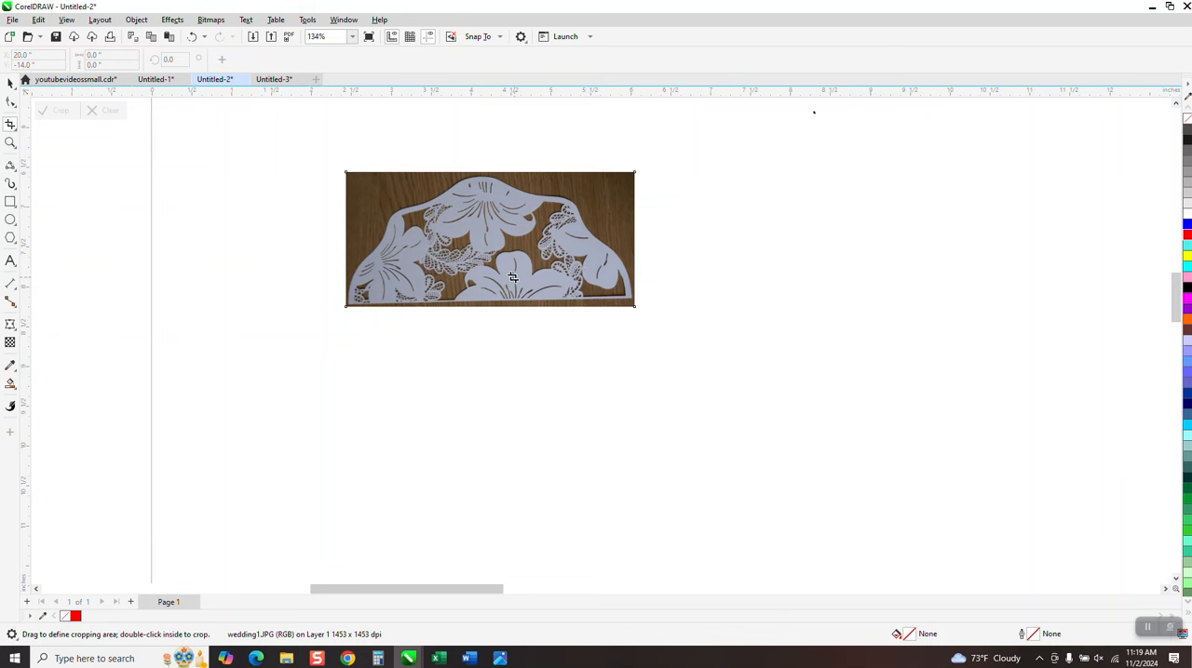
Convert the cropped photo to an 8-bit grayscale bitmap at 300 dpi with anti-aliasing and a transparent background
scroll(512, 277, "down", 3)
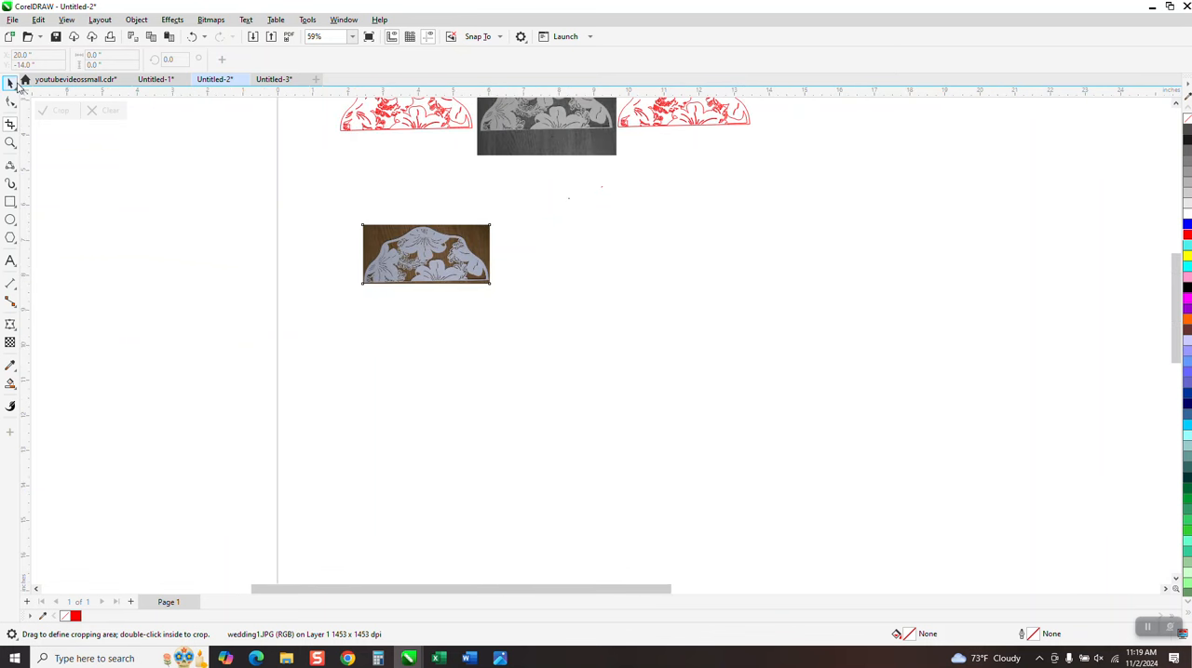
left_click(13, 84)
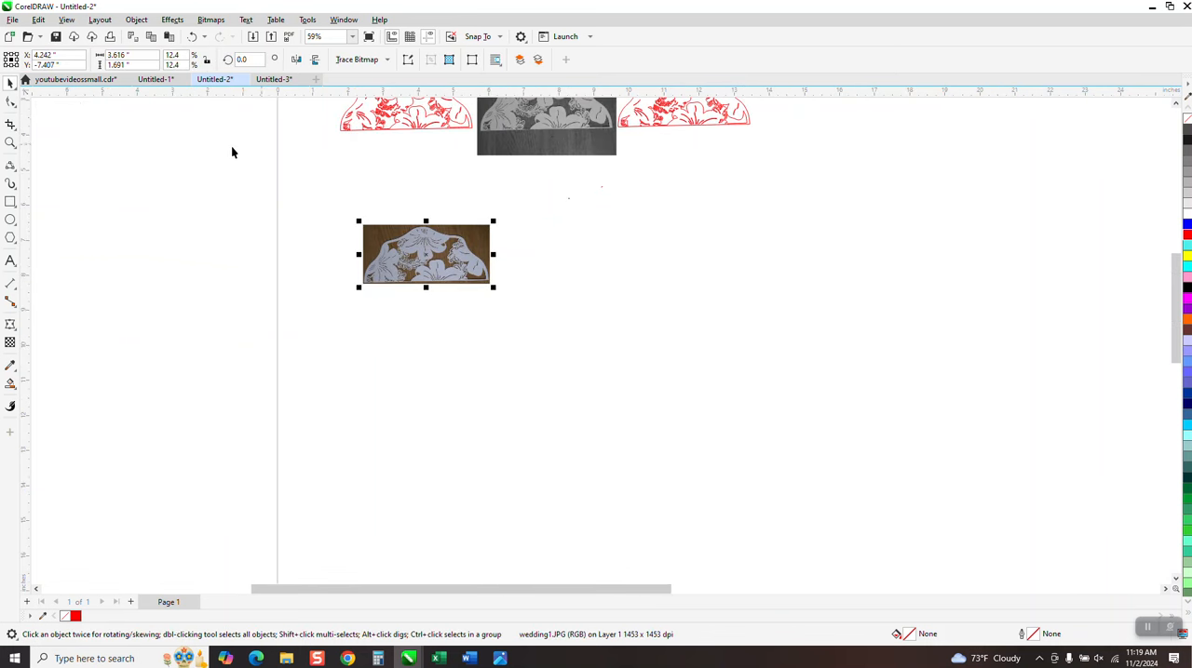
left_click(210, 20)
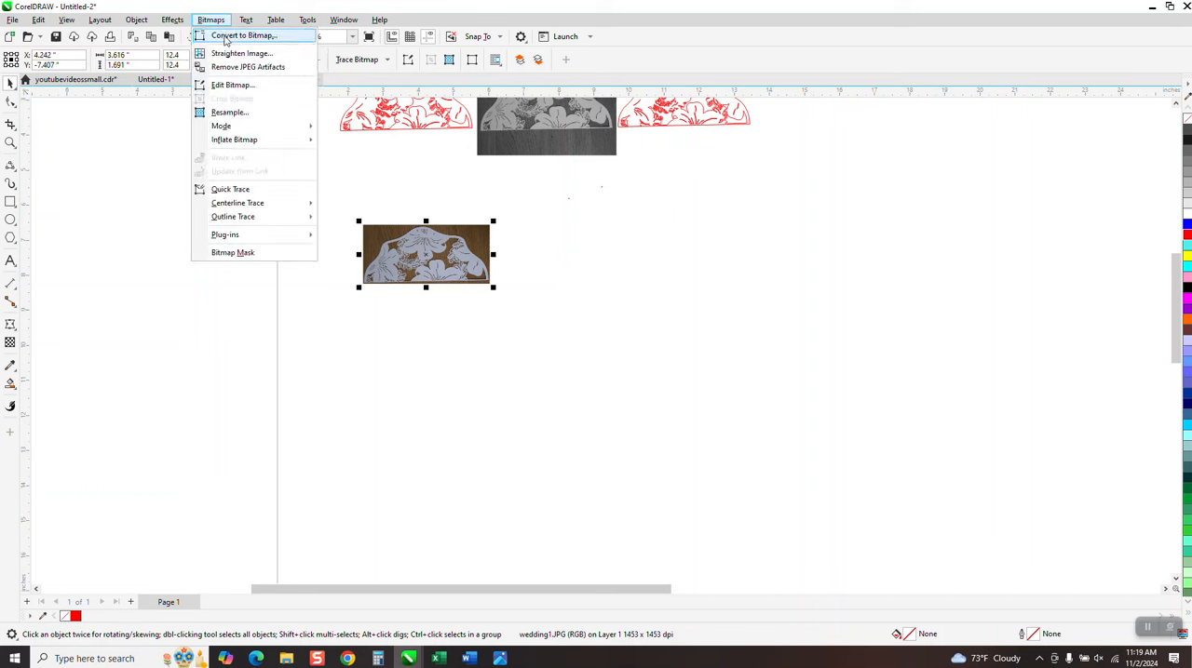
left_click(225, 38)
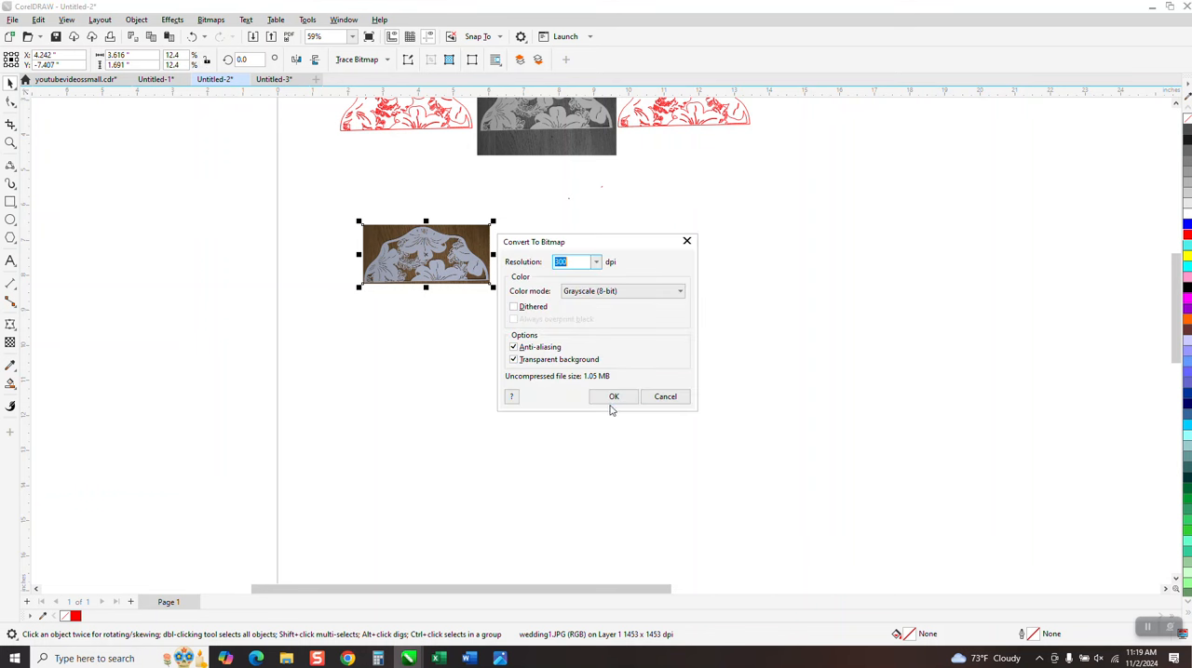
left_click(614, 399)
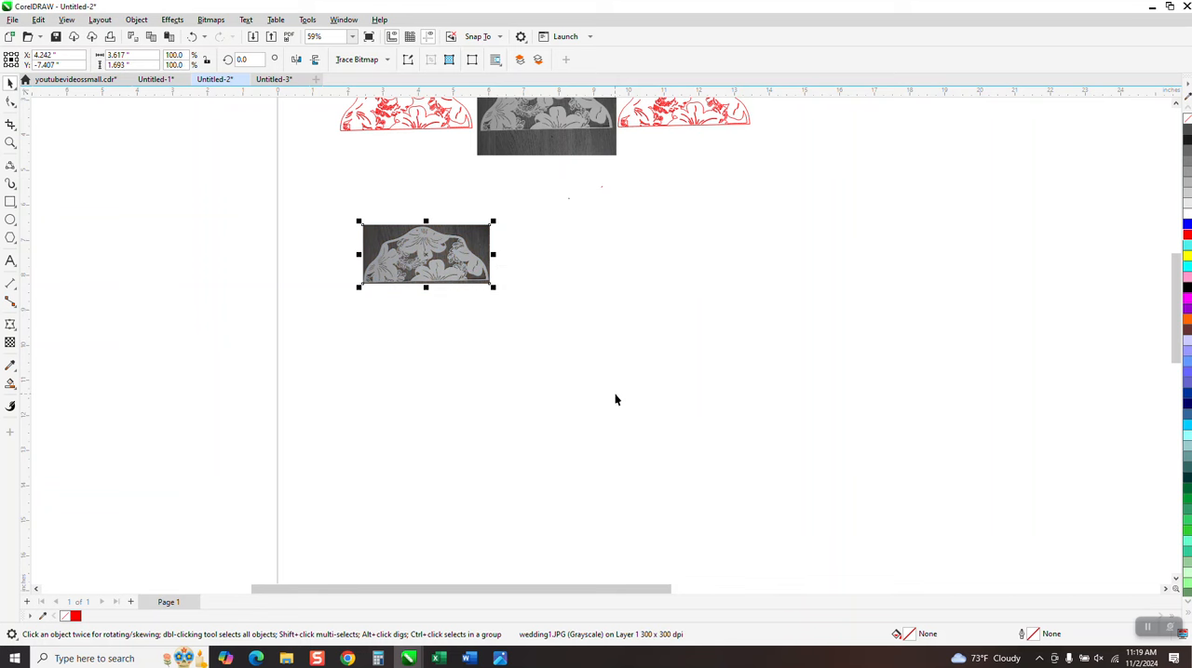
Check the document's nudge distance setting
left_click(10, 142)
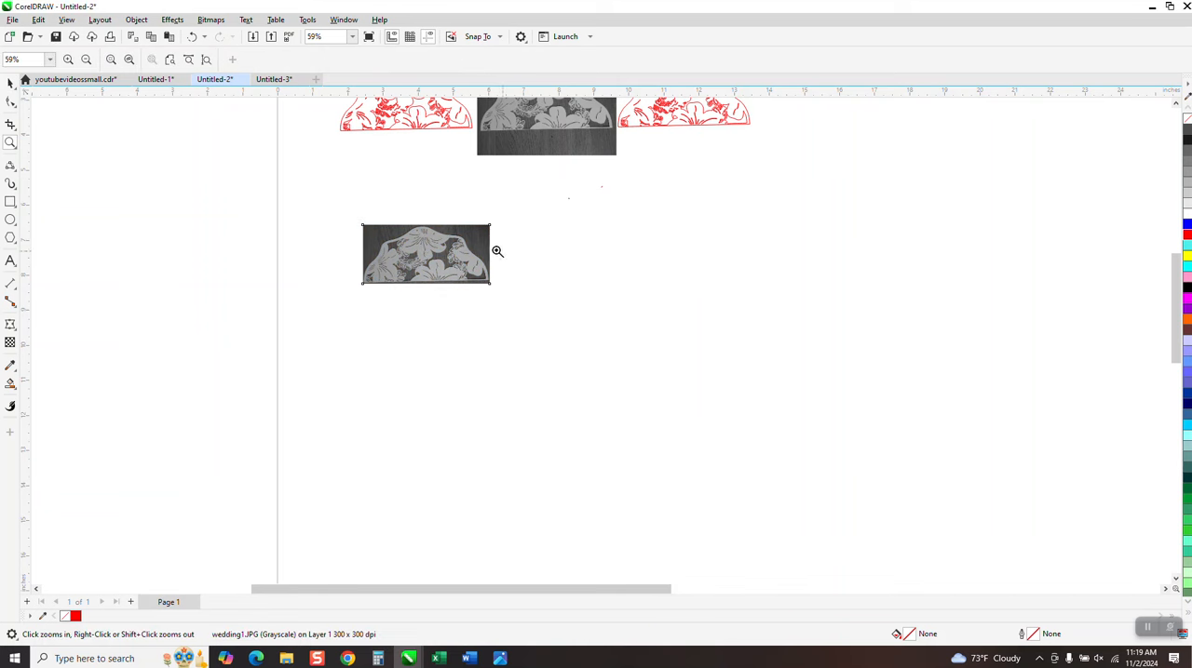
left_click_drag(554, 295, 574, 299)
scroll(525, 282, "down", 2)
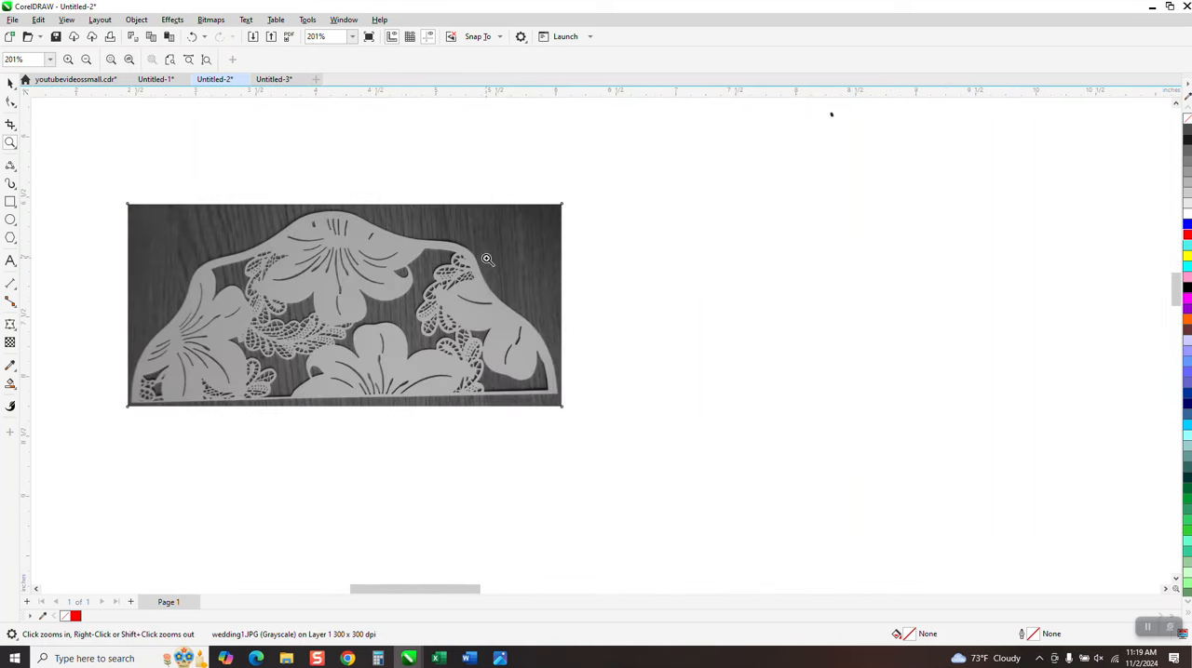
left_click(11, 83)
scroll(238, 171, "down", 1)
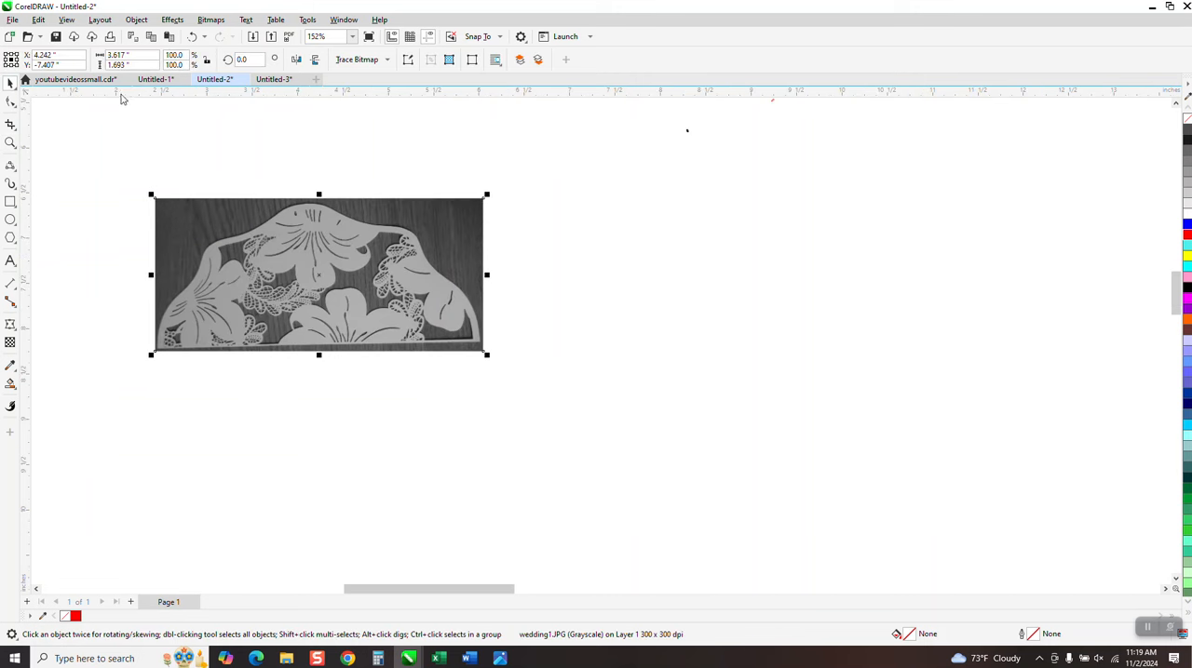
left_click(208, 104)
left_click(423, 58)
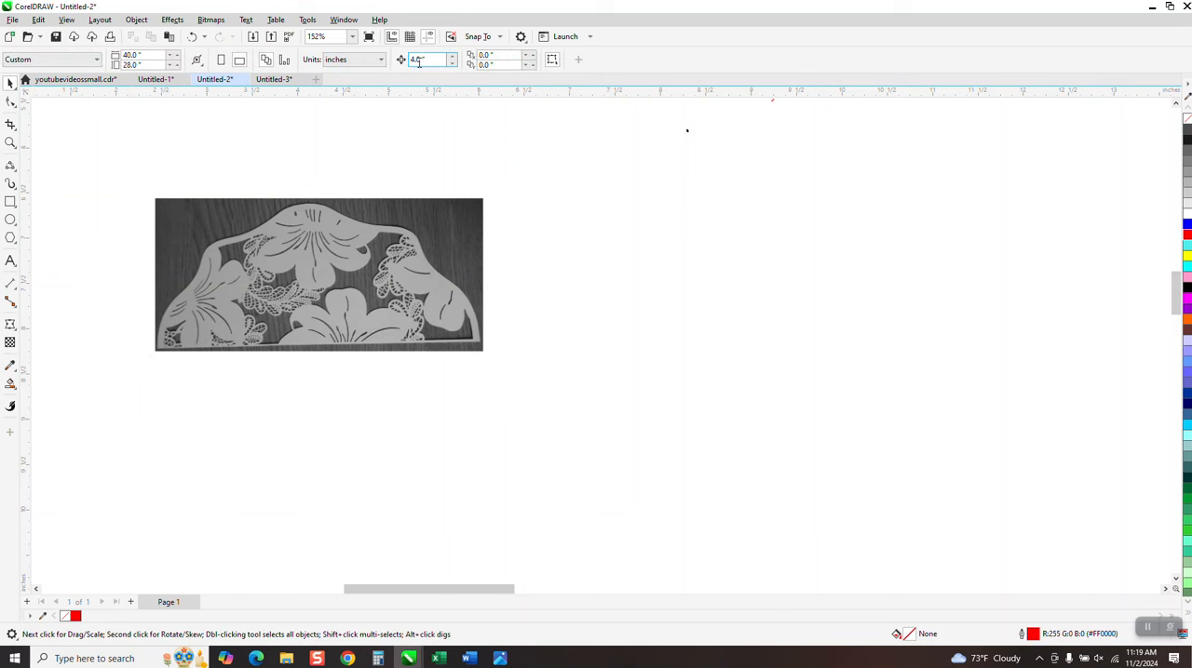
Outline-trace the grayscale bitmap as Clipart with the background color removed automatically, and place the tracing 4 inches to the right of the bitmap
left_click(418, 208)
left_click(386, 60)
mouse_move(365, 106)
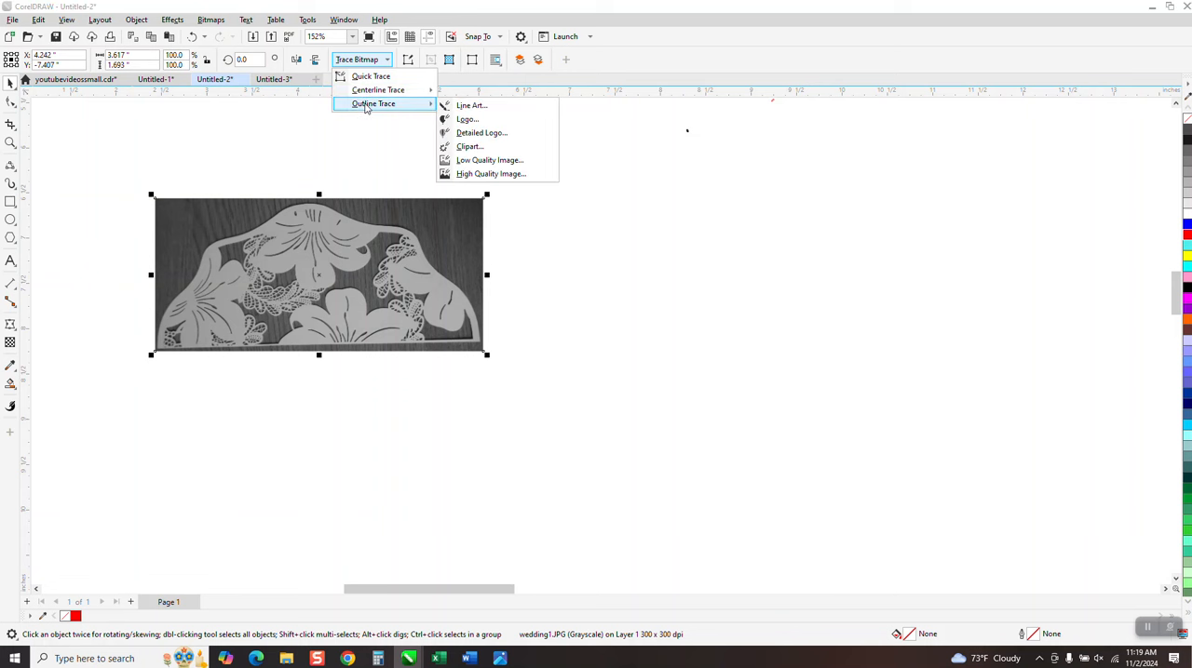
left_click(469, 147)
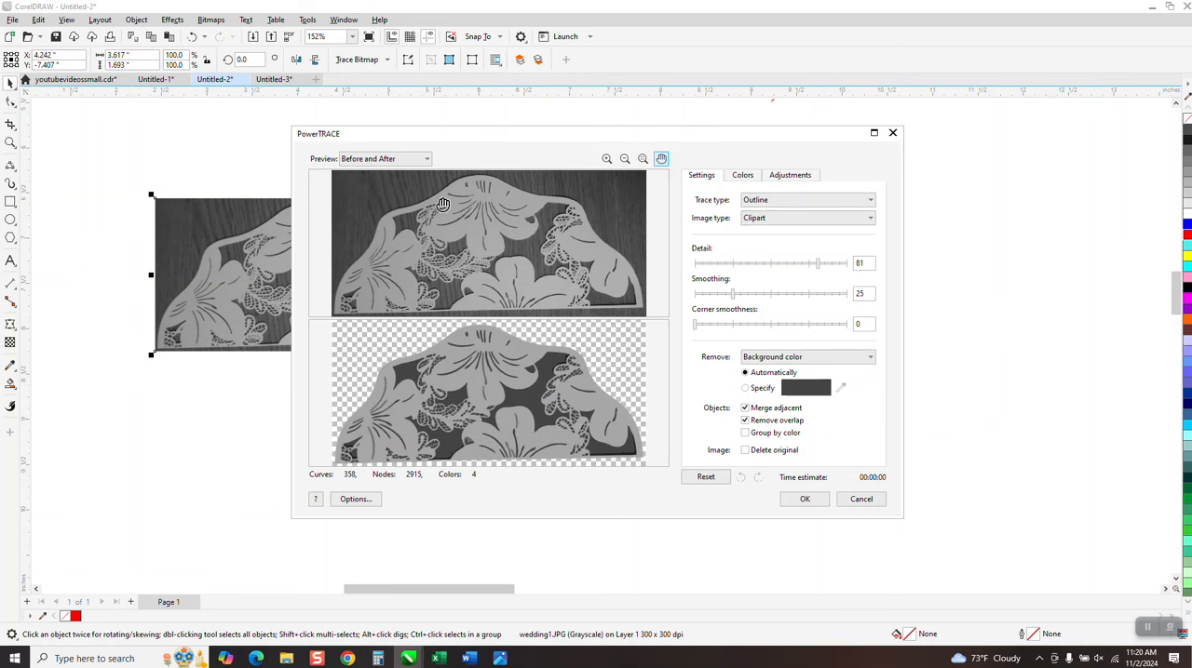
left_click(790, 507)
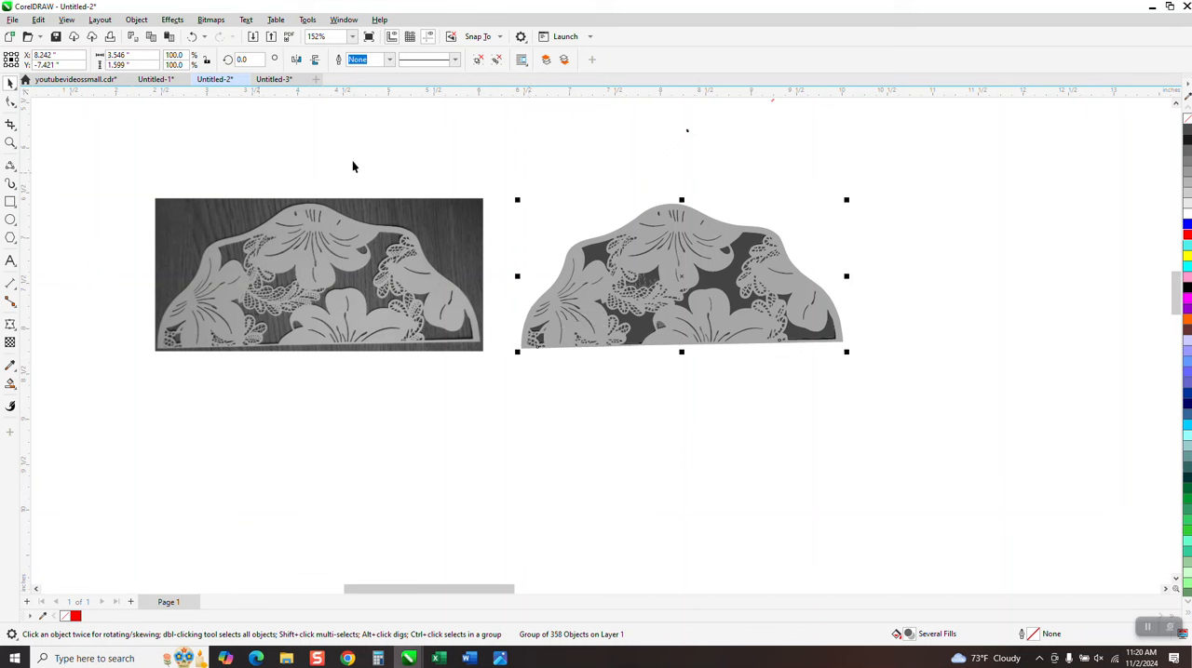
left_click(137, 20)
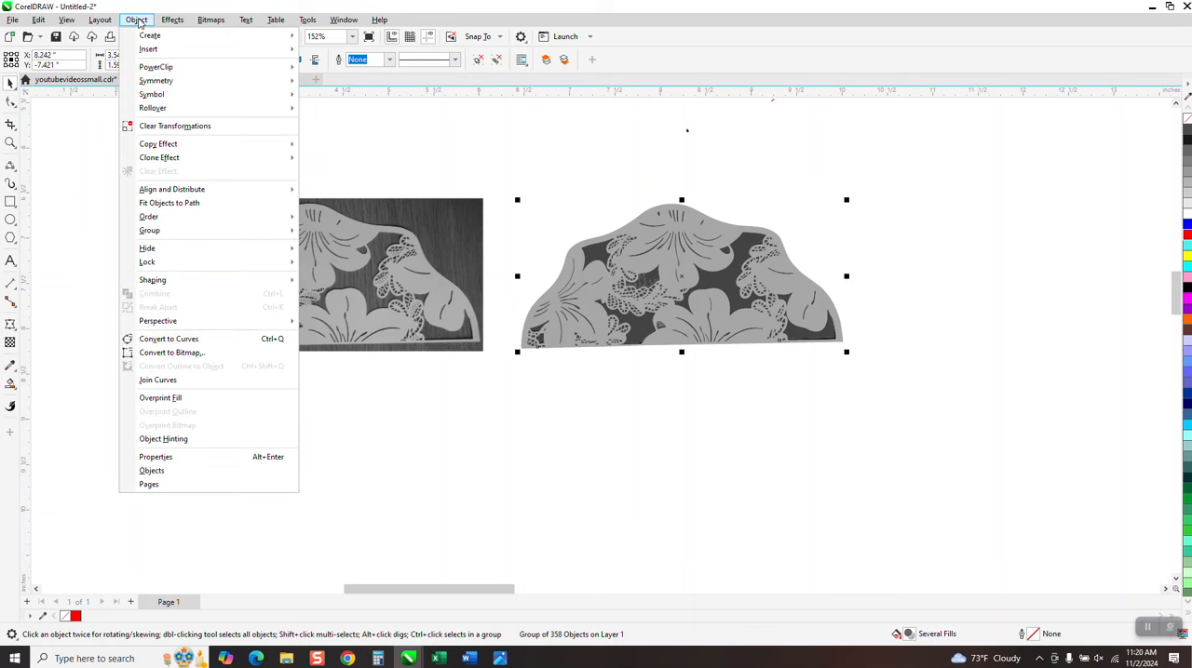
mouse_move(157, 222)
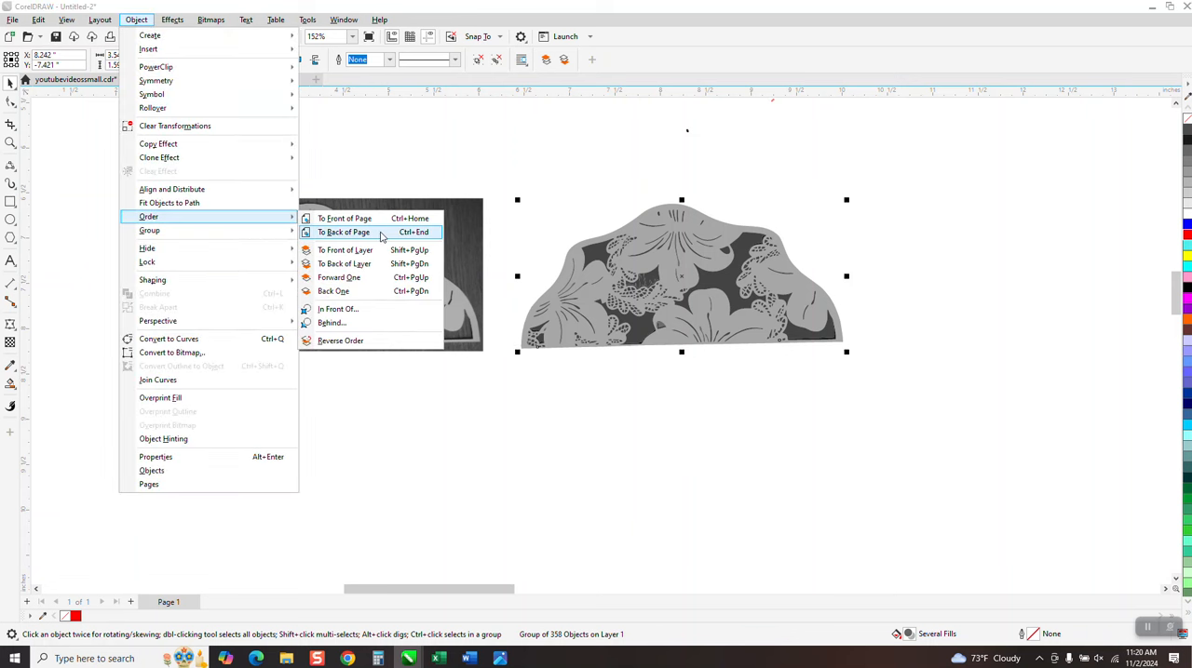
left_click(456, 177)
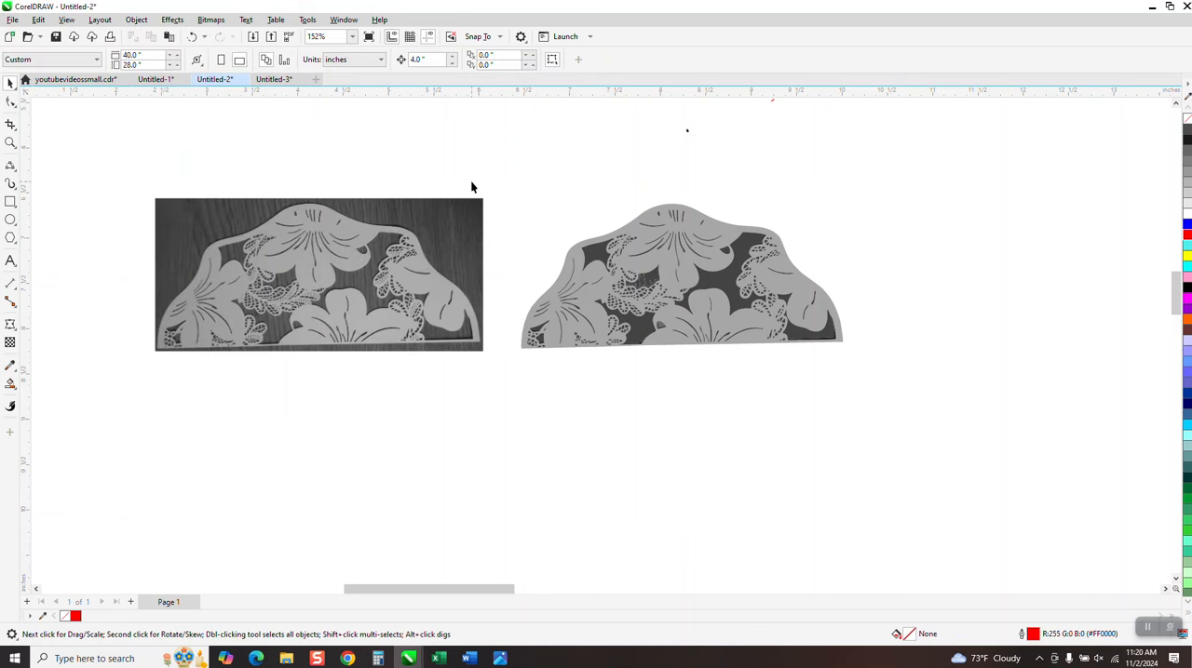
Move the traced group another 4 inches to the right to make room beside the bitmap
left_click(633, 281)
key("Right")
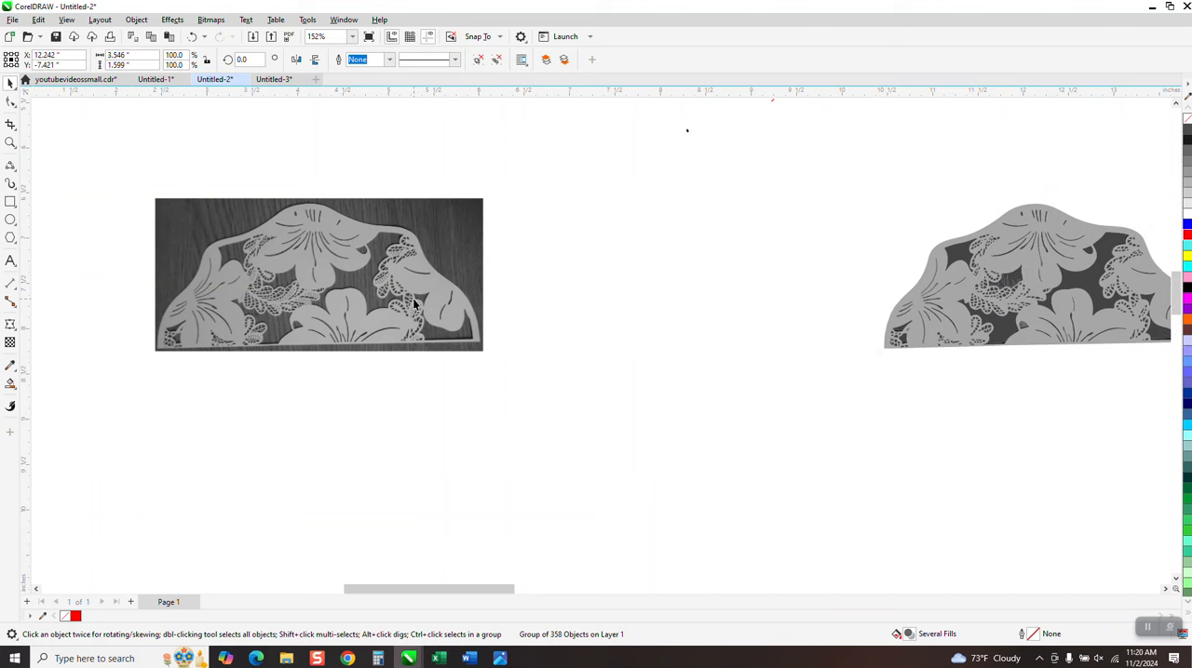
Outline-trace the grayscale bitmap as Clipart with removal set to Color from entire image, and move the new tracing 4 inches to its right
left_click(415, 303)
left_click(387, 60)
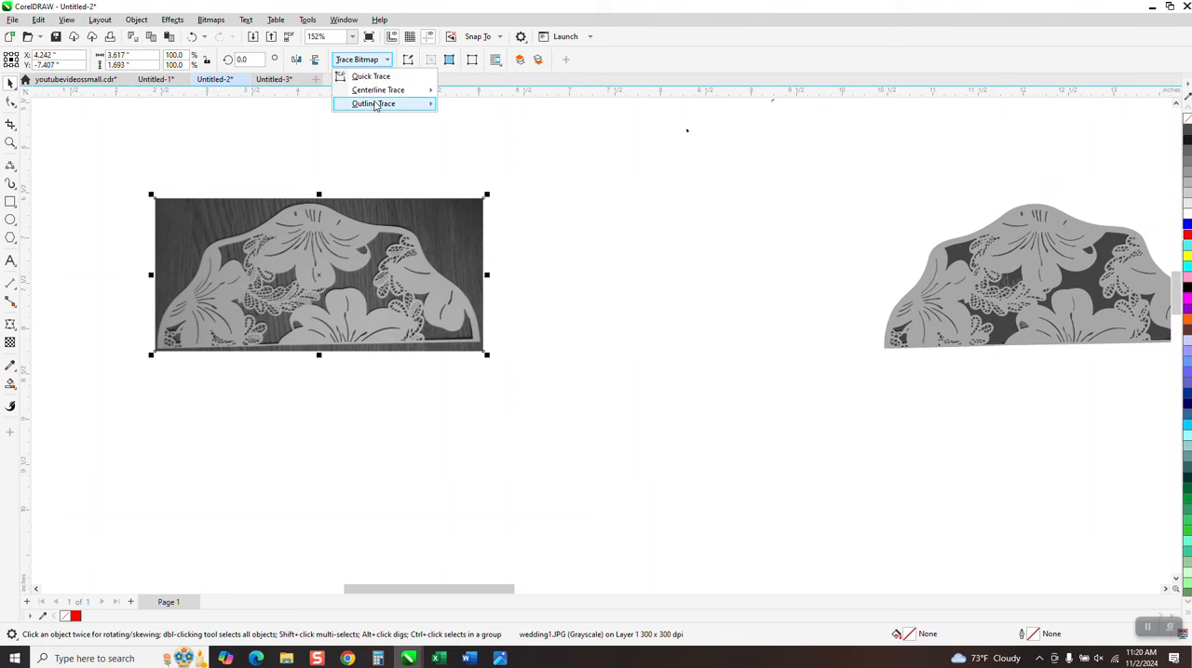
mouse_move(376, 105)
left_click(459, 149)
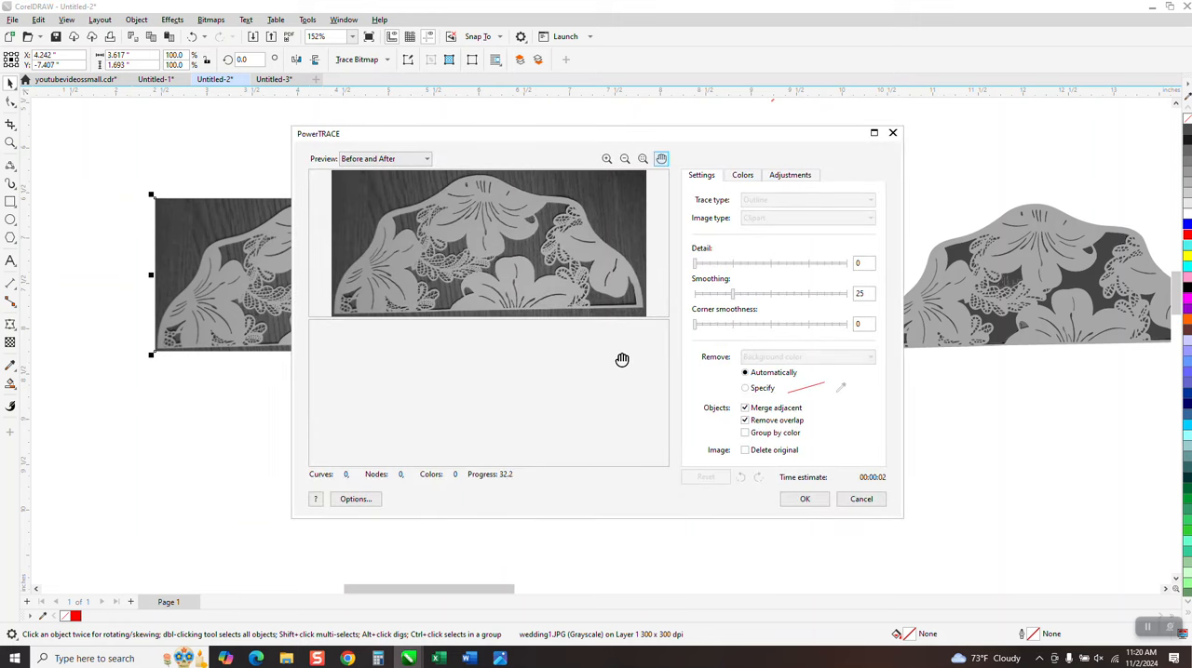
left_click(871, 360)
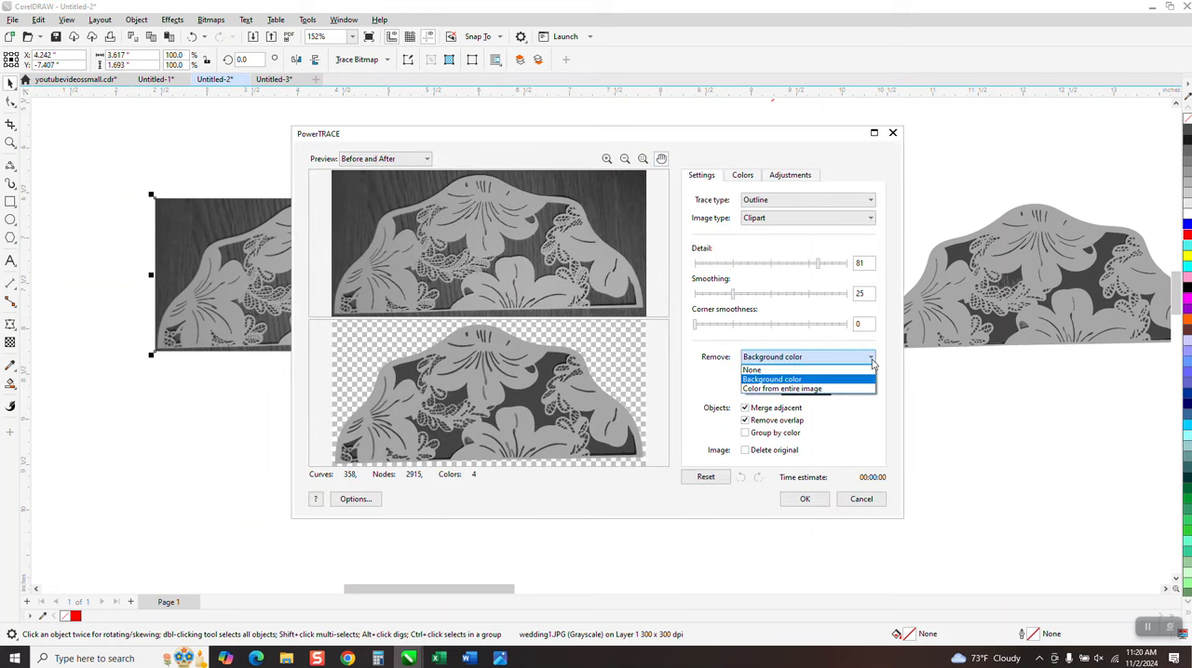
left_click(803, 391)
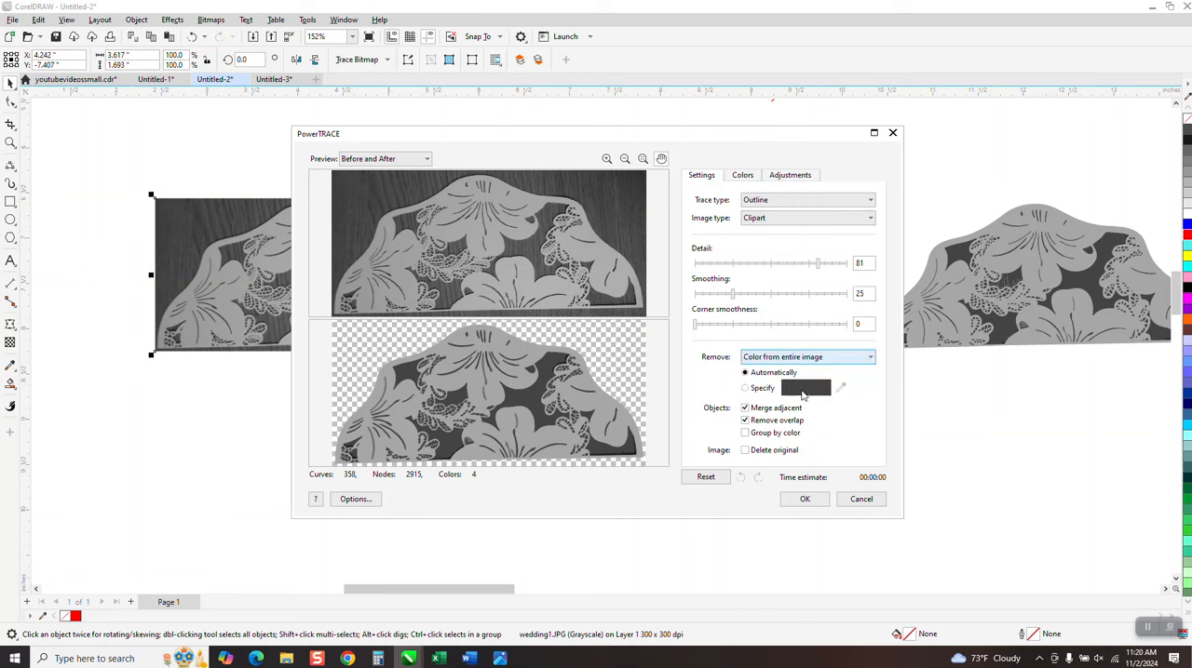
left_click(804, 499)
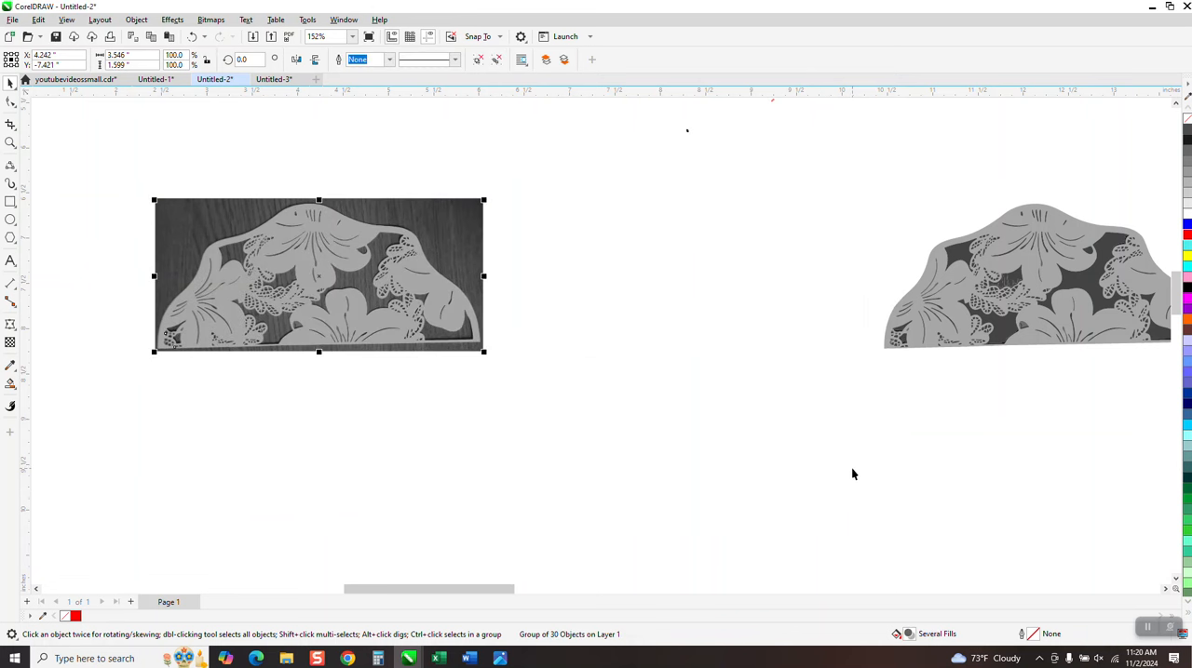
left_click_drag(319, 276, 681, 276)
Examine the cut-out areas and fine lace details of the new tracing up close
left_click(10, 143)
left_click_drag(561, 254, 610, 321)
scroll(469, 330, "down", 10)
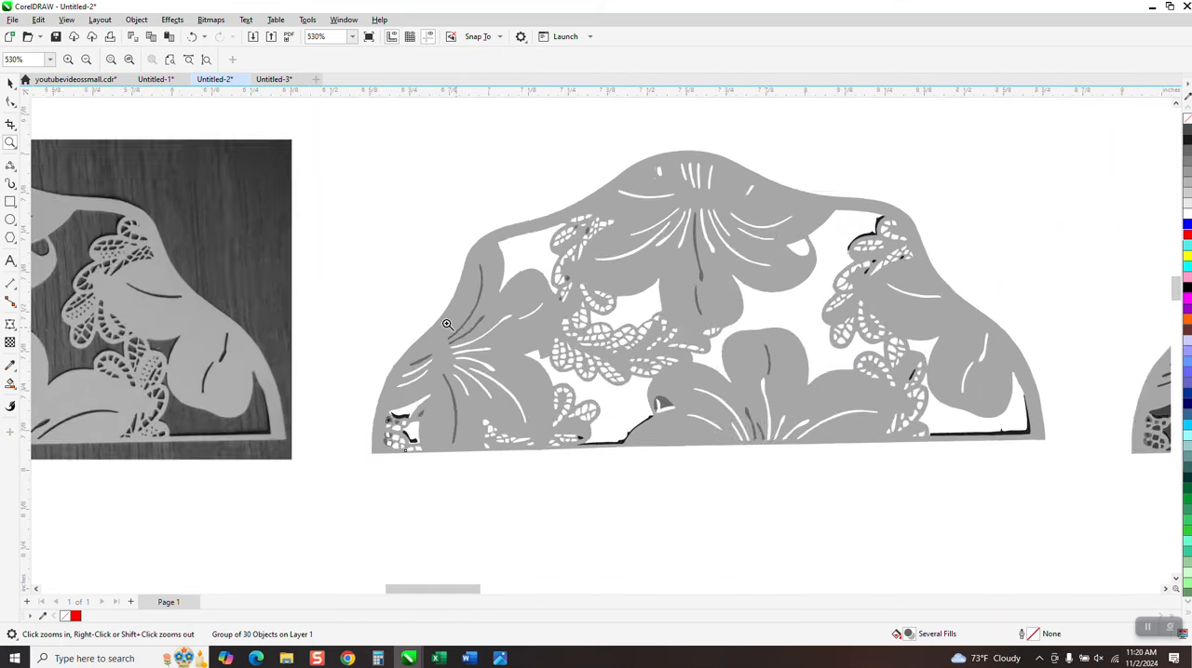
scroll(492, 296, "down", 1)
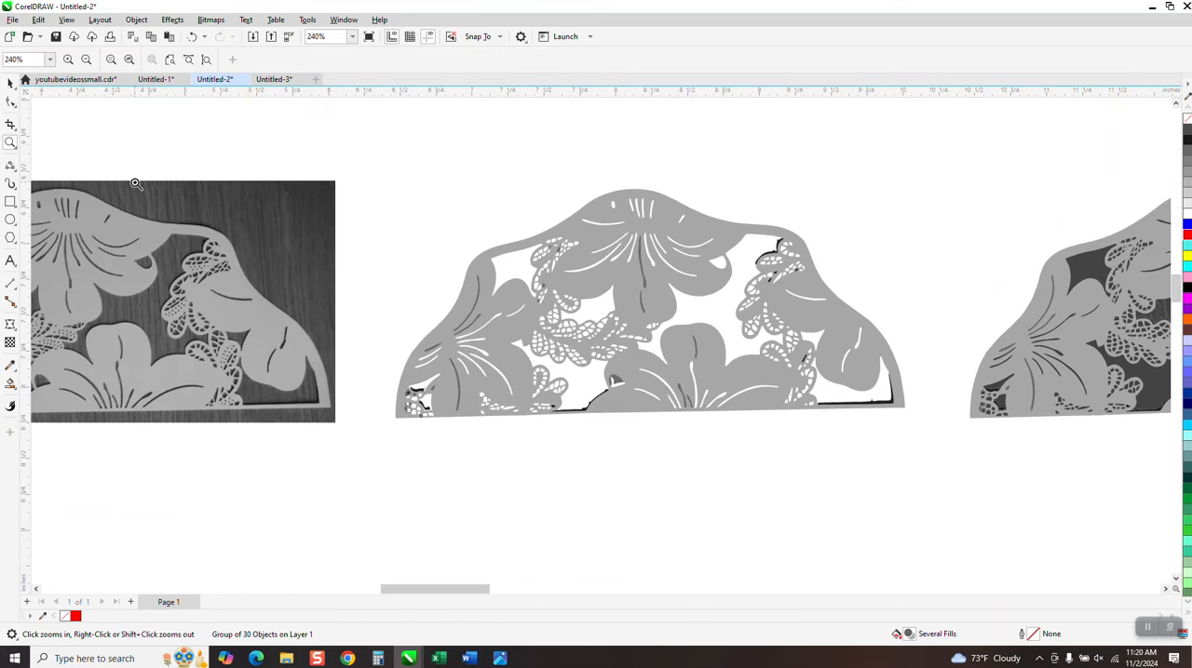
Check the cut-outs of the tracing beside the bitmap against a temporary yellow rectangle of about 3.9 by 1.9 inches sent behind it, and delete the rectangle
left_click(12, 201)
mouse_move(356, 169)
left_mouse_down()
mouse_move(404, 311)
mouse_move(894, 407)
mouse_move(917, 445)
left_mouse_up()
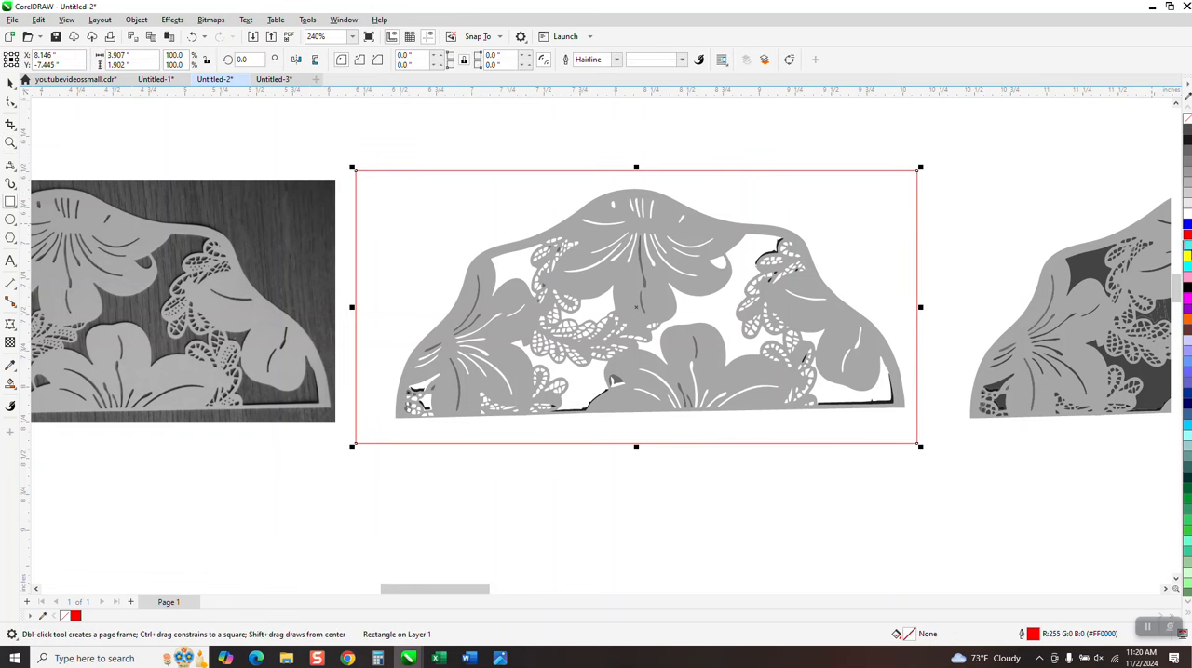
left_click(1187, 254)
left_click(139, 20)
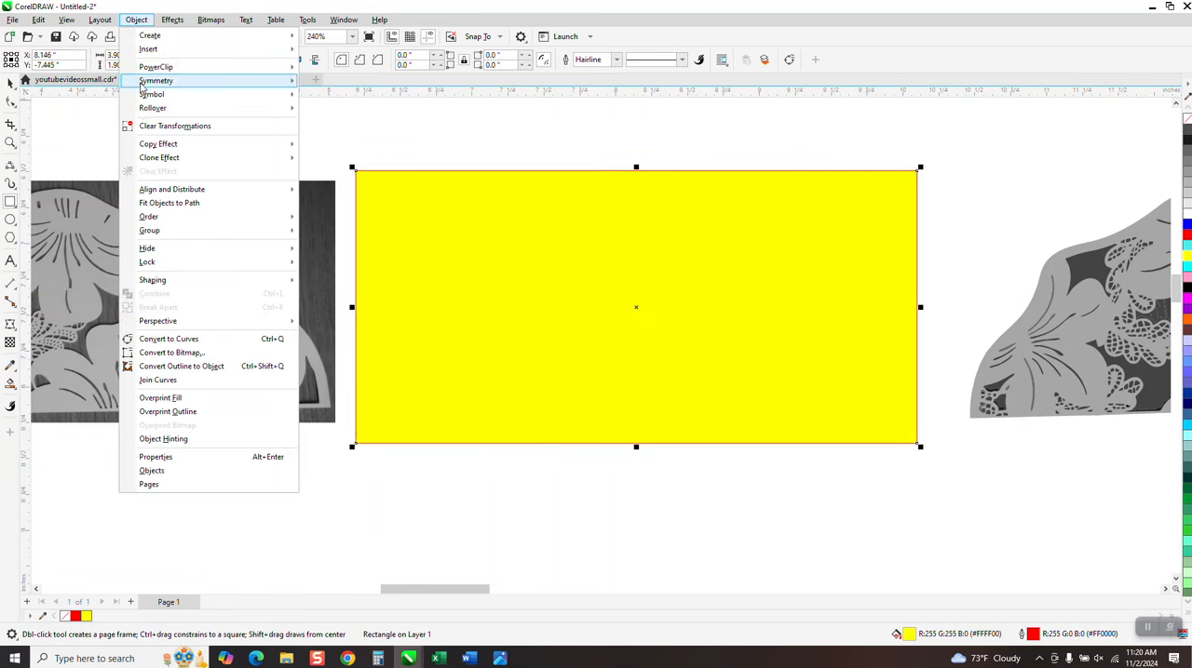
mouse_move(147, 217)
left_click(331, 233)
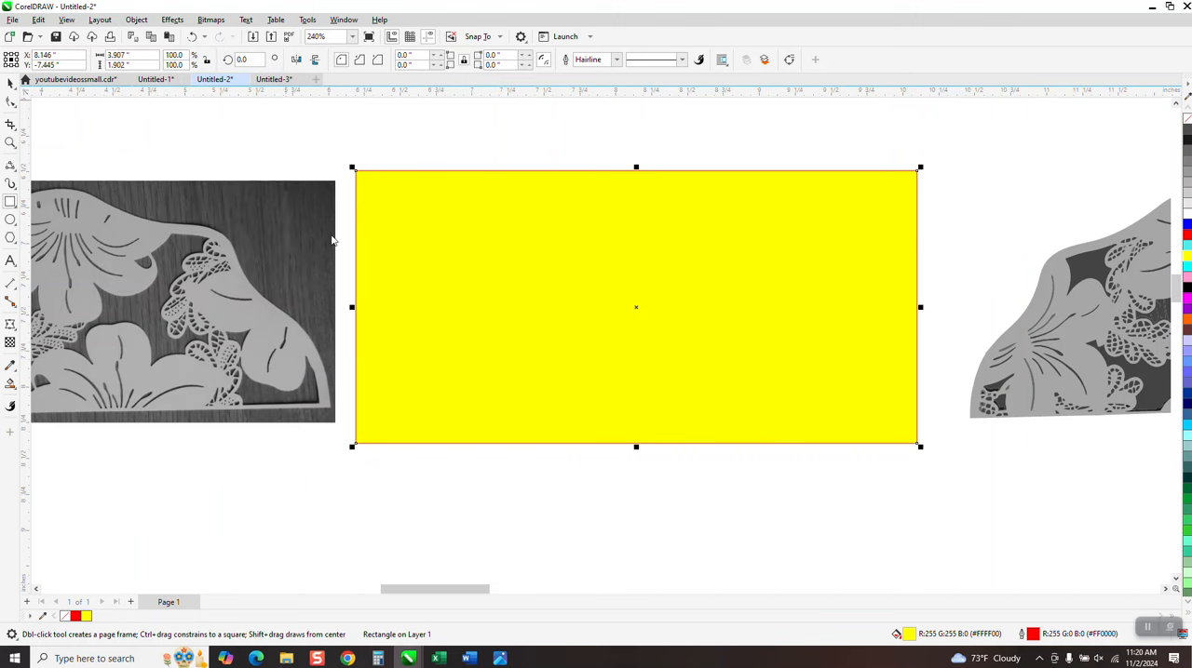
left_click(12, 84)
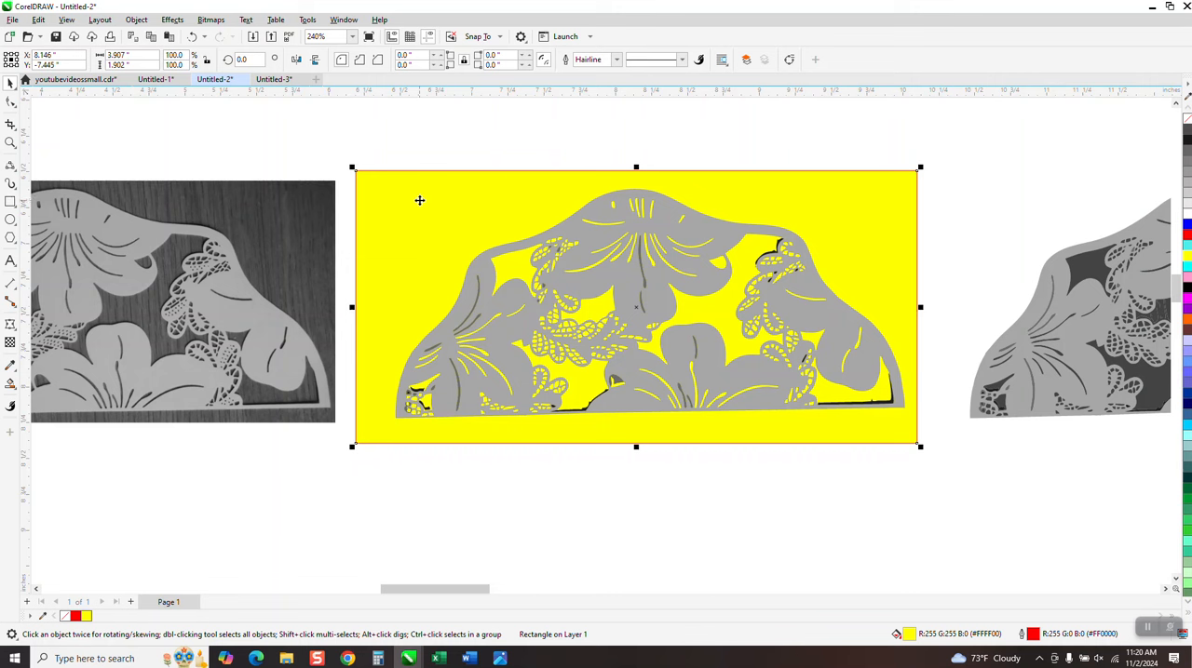
key("Delete")
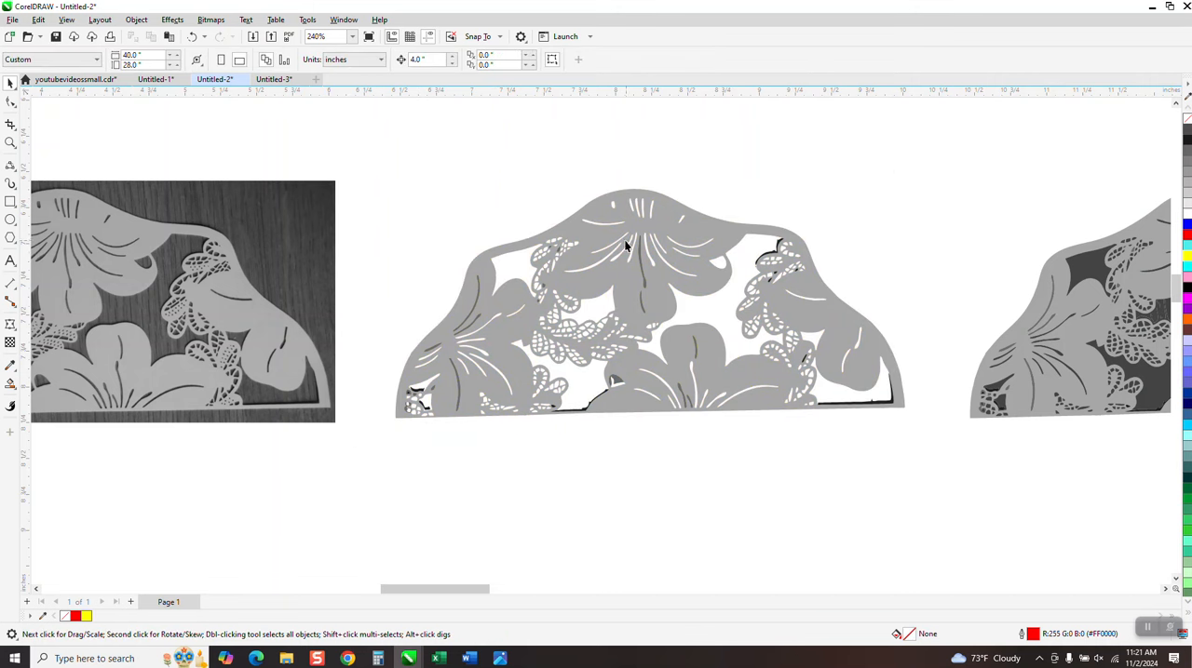
Ungroup the tracing beside the bitmap into its separate objects
left_click(622, 248)
left_click(172, 19)
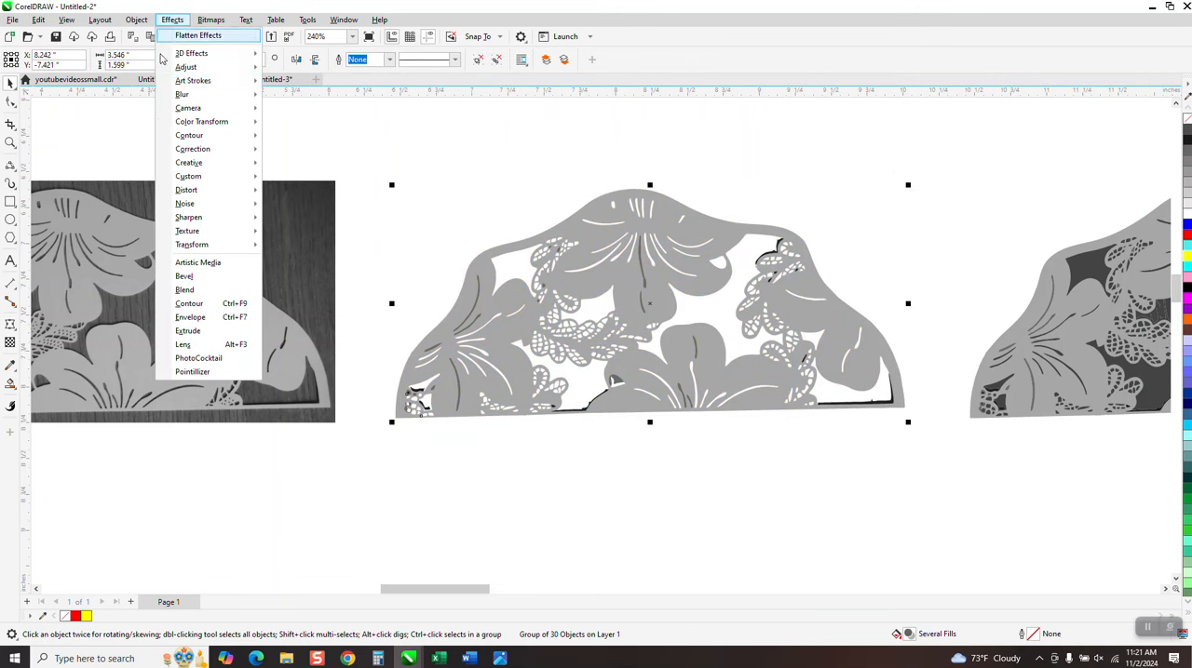
left_click(136, 20)
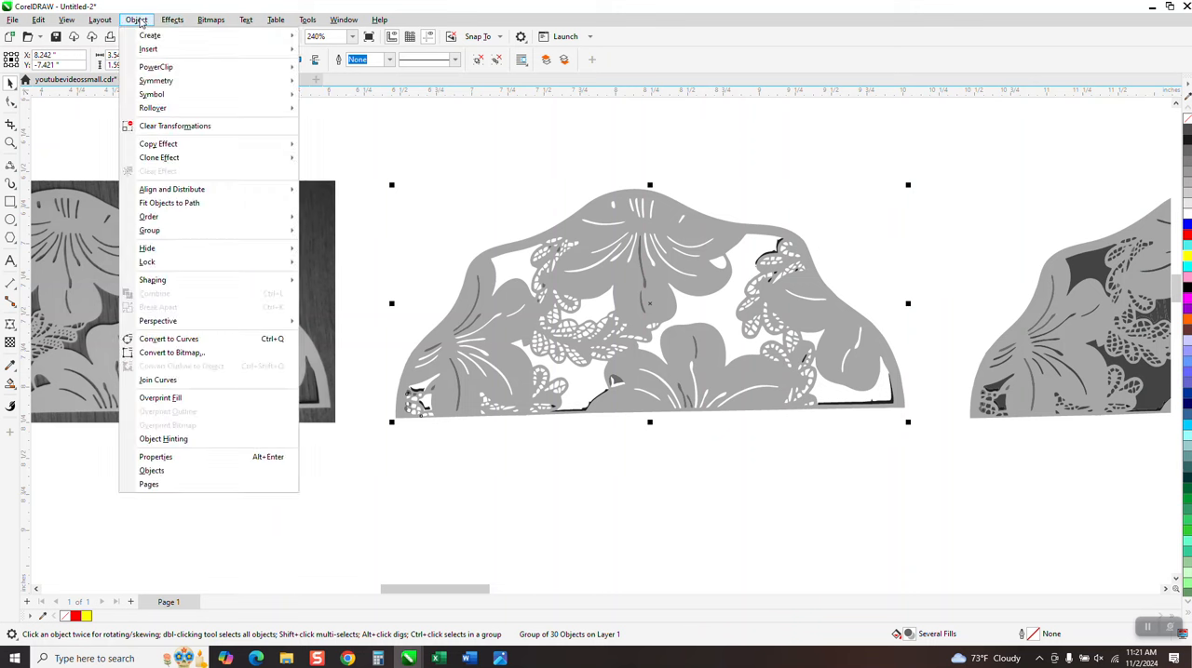
mouse_move(152, 232)
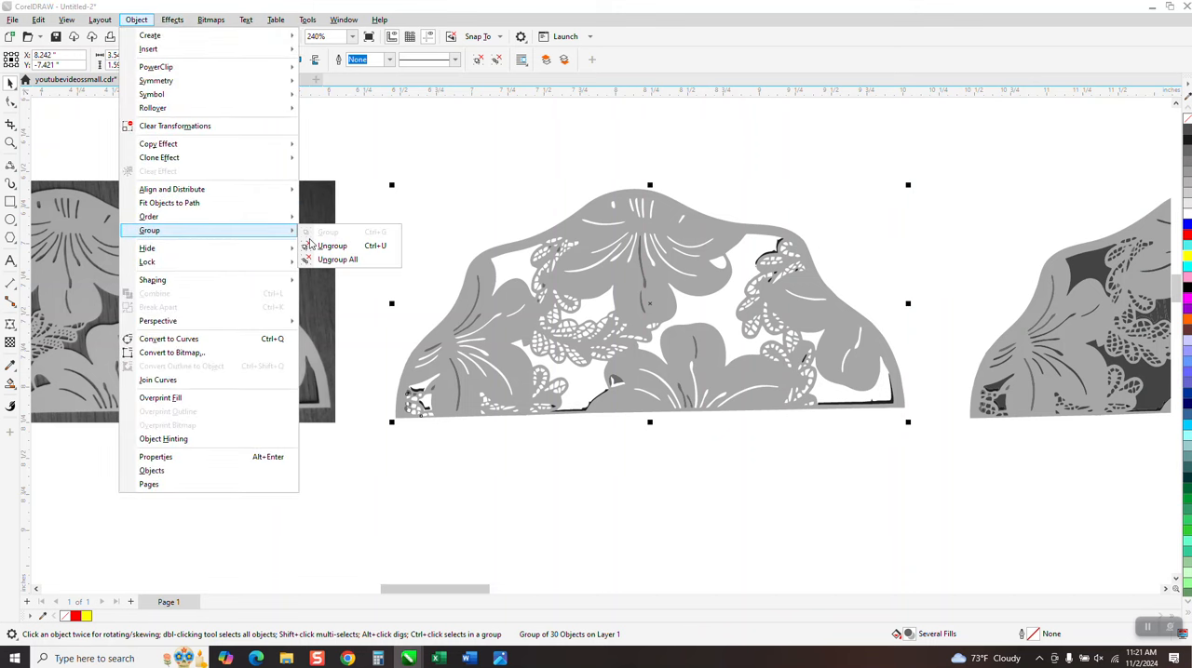
left_click(331, 246)
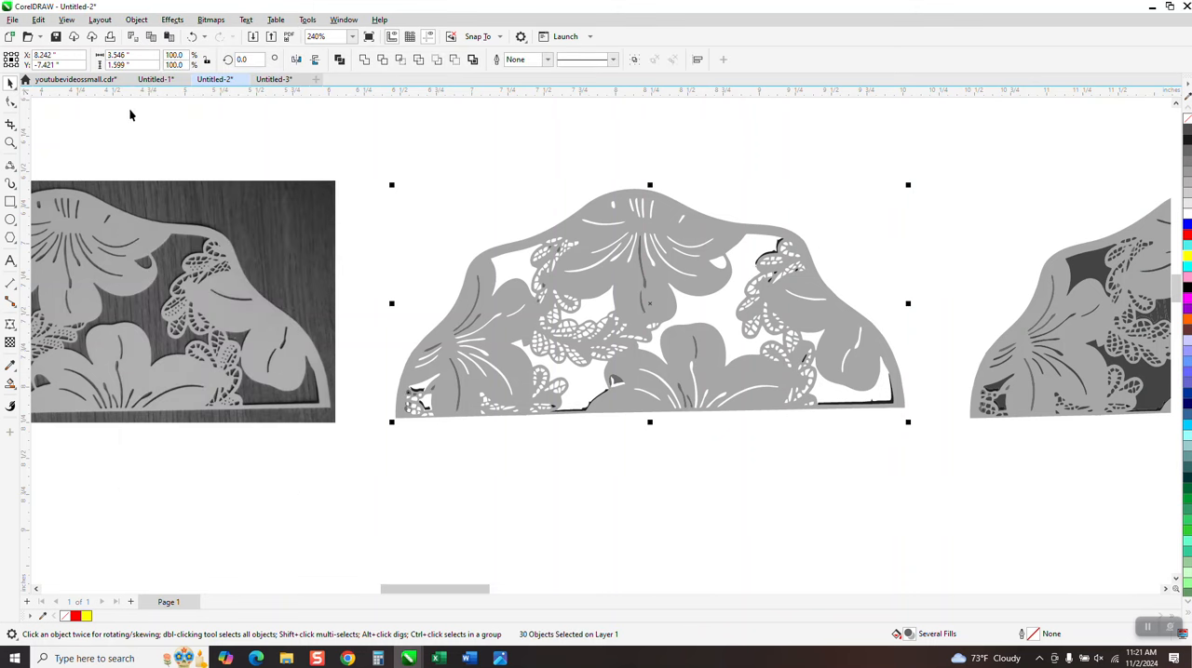
Move the gray curve 4 inches right off the stray dark pieces, delete those pieces and return the curve to its place
scroll(114, 111, "down", 2)
left_click_drag(640, 240, 969, 240)
left_click(536, 240)
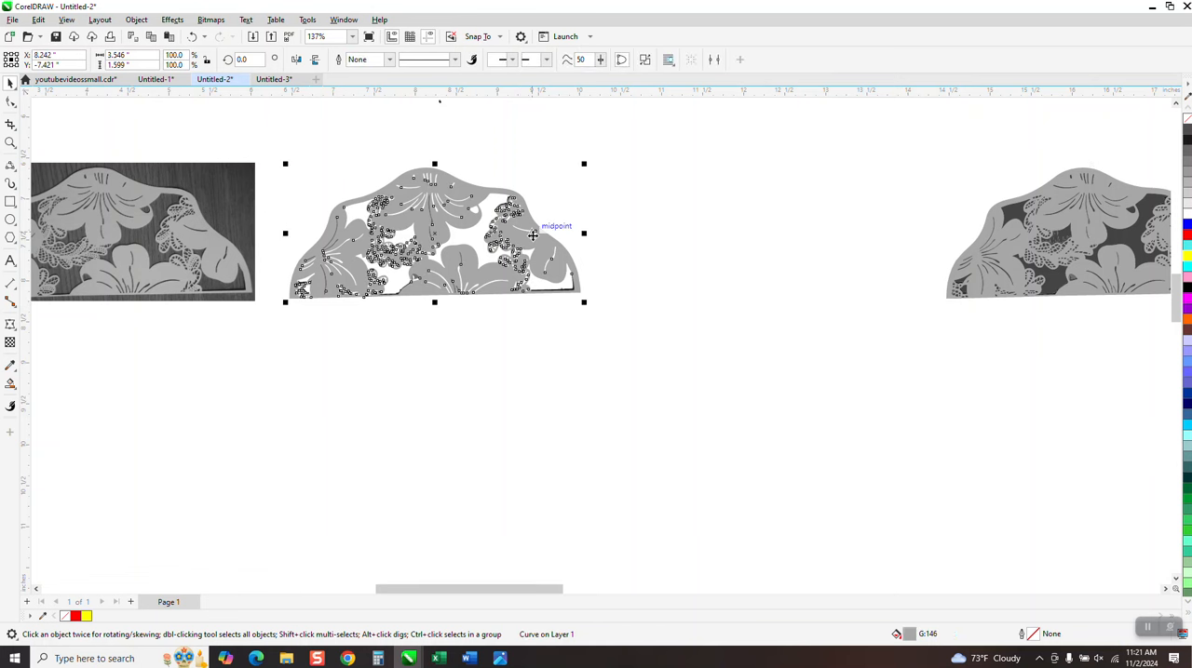
key("Right")
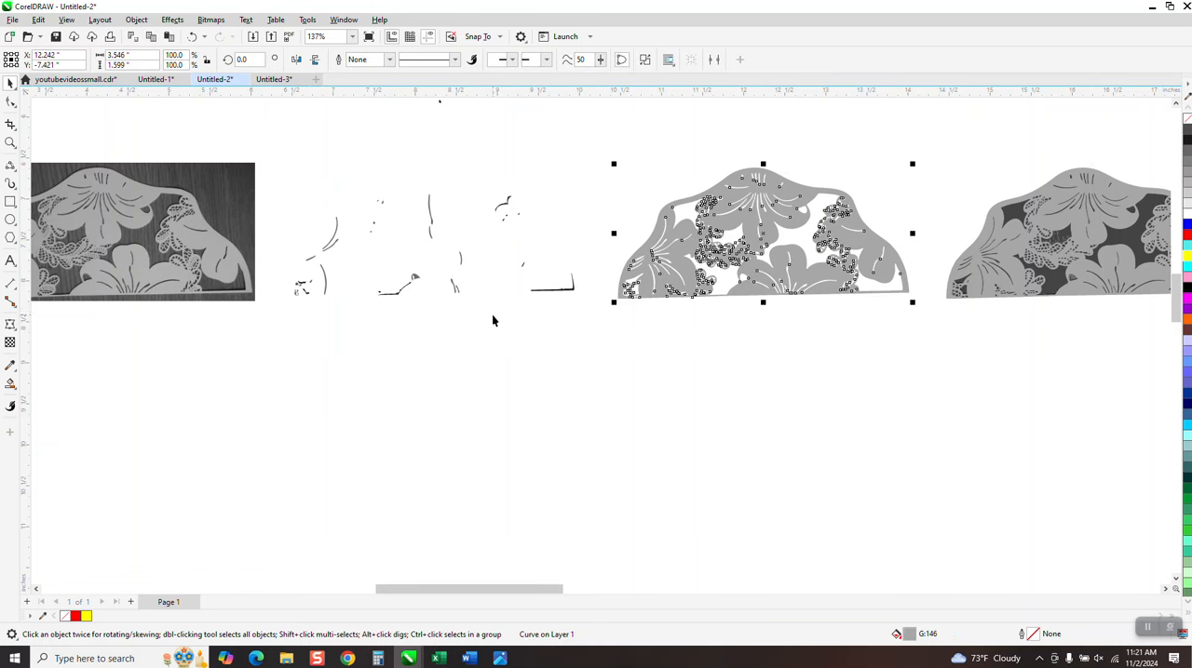
key("Left")
Examine the lace openings and petal lines in the lower-left corner of the gray curve up close
scroll(398, 373, "down", 2)
left_click(10, 142)
left_click(10, 84)
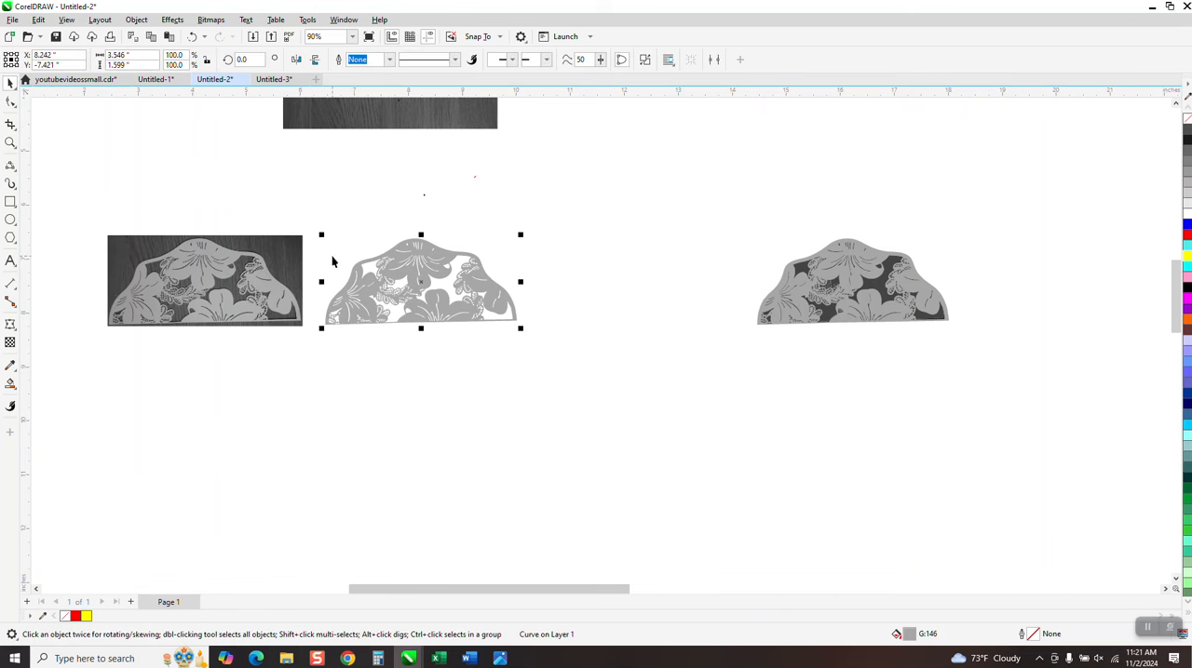
left_click_drag(326, 256, 572, 380)
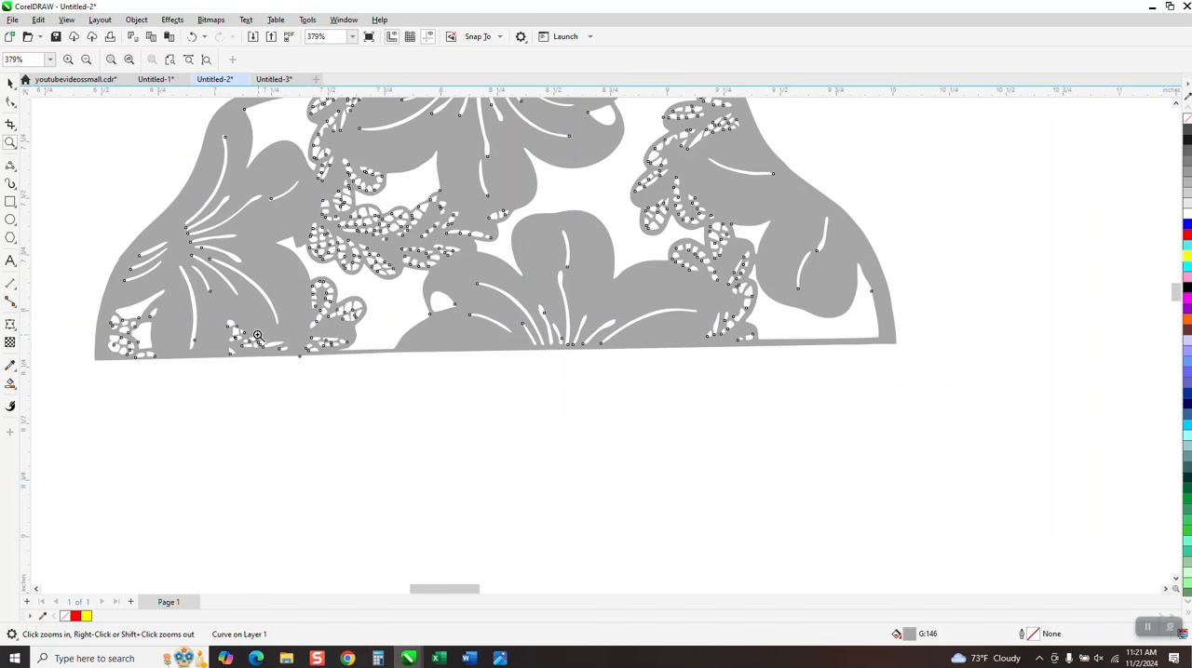
left_click_drag(177, 259, 243, 391)
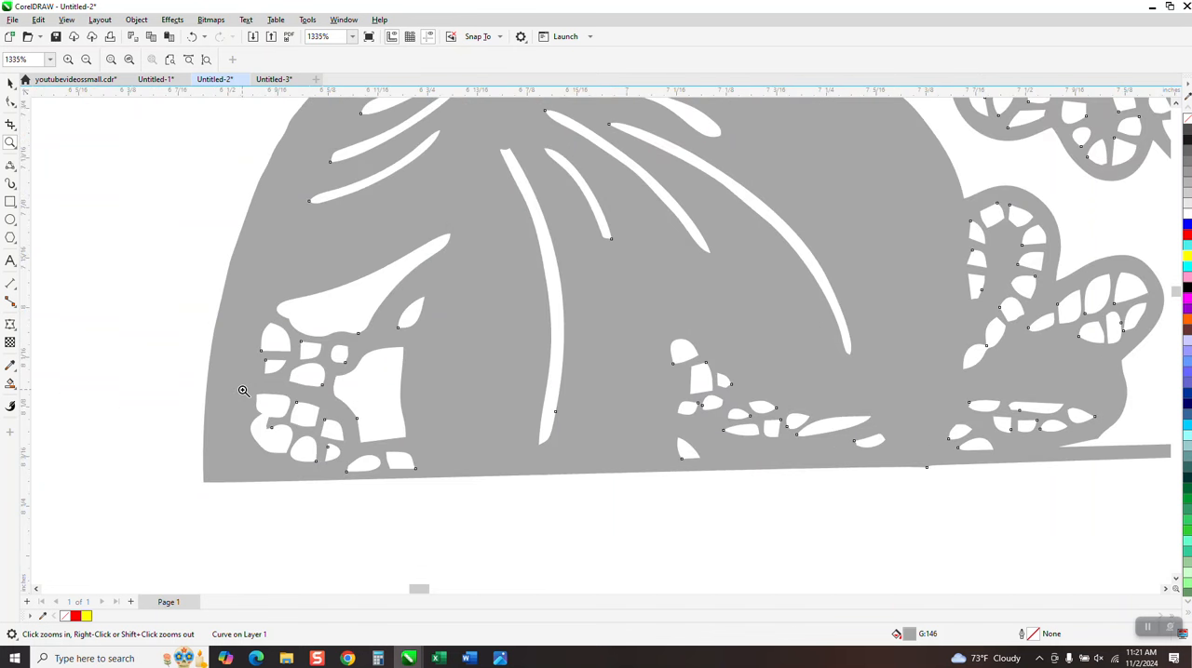
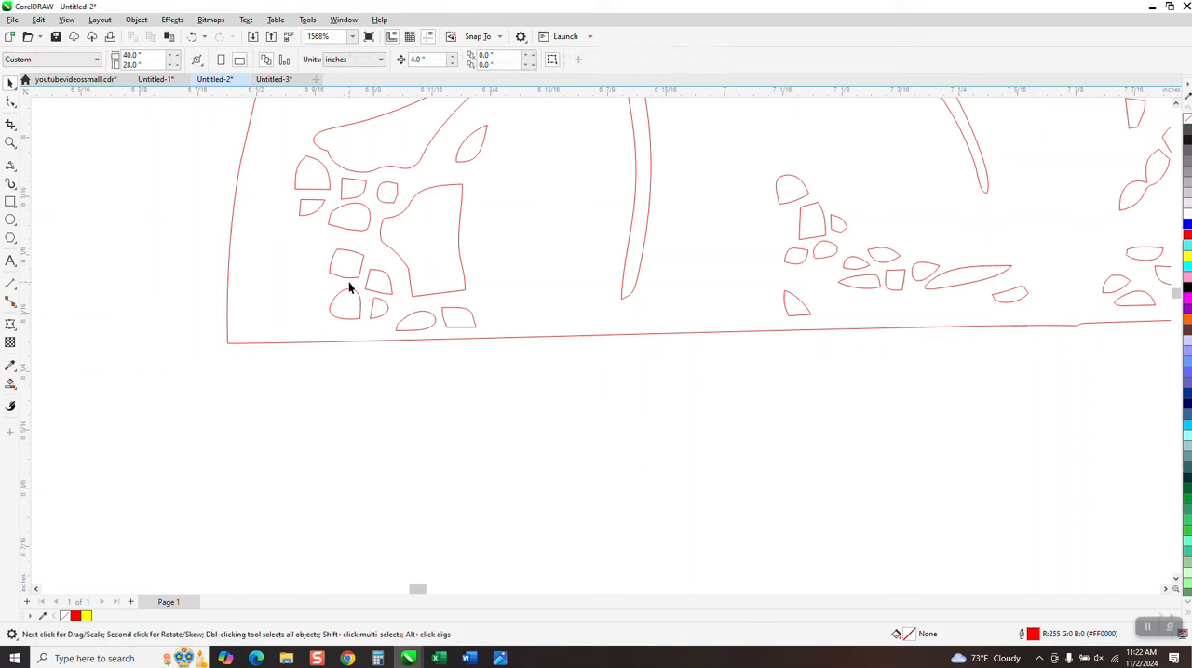
left_click_drag(338, 337, 405, 345)
left_click_drag(396, 284, 303, 284)
right_click(303, 284)
left_click_drag(307, 266, 297, 269)
left_click(383, 427)
Fade the grayscale bitmap with a uniform transparency of 72
scroll(303, 381, "down", 10)
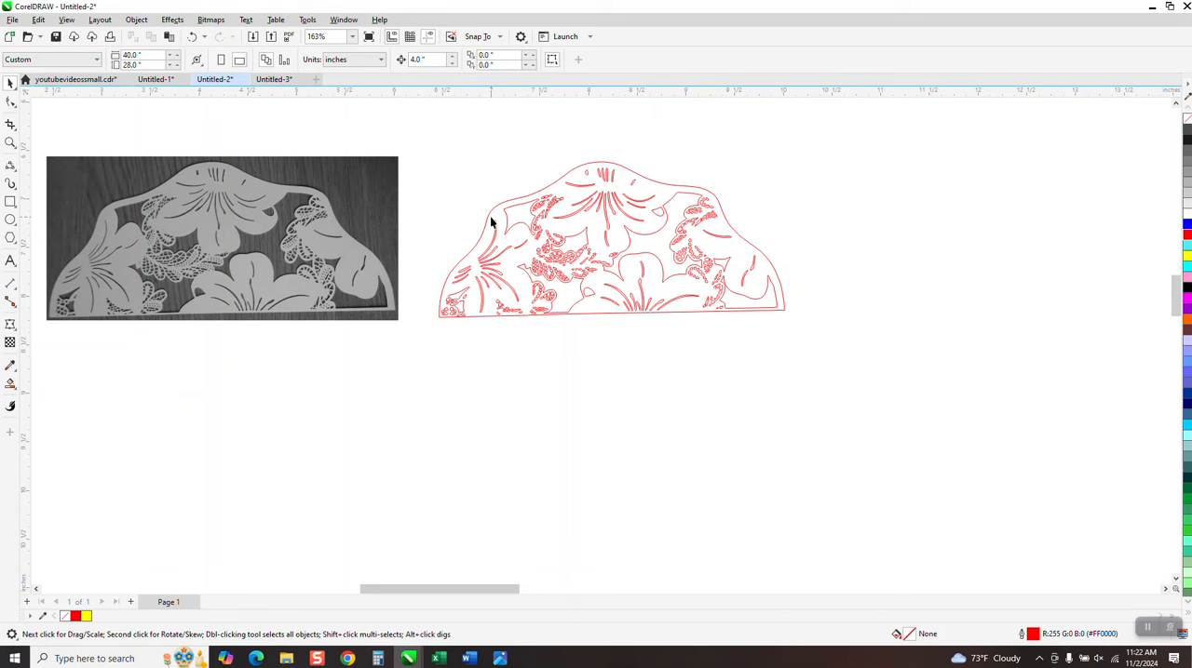
left_click(366, 240)
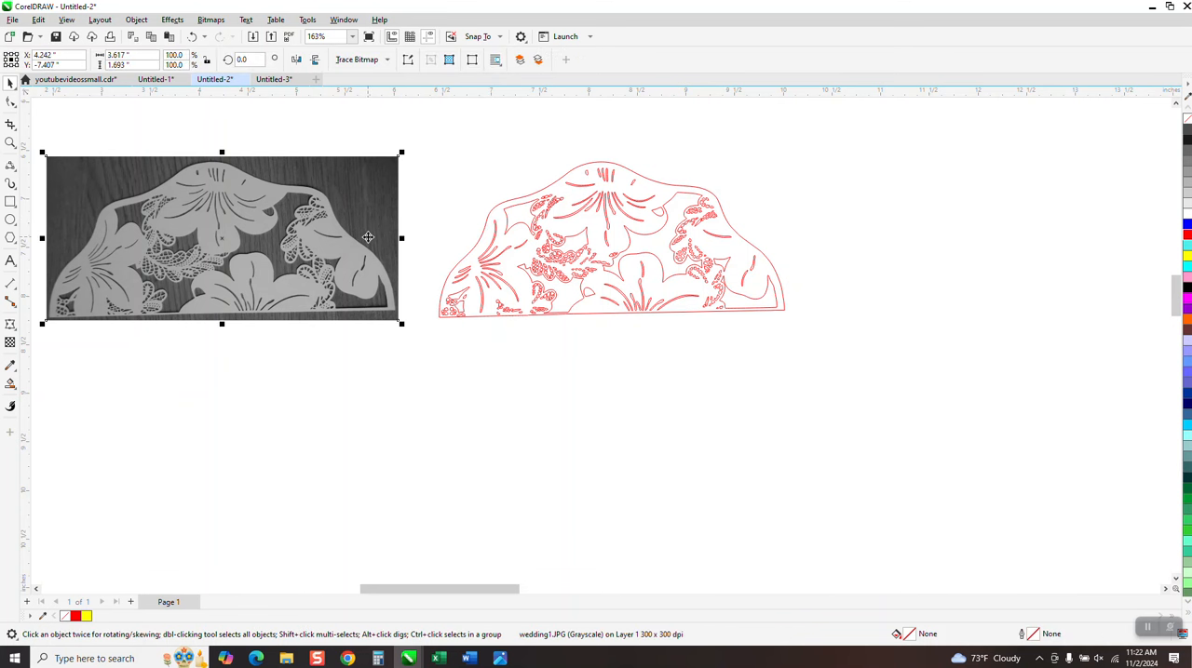
left_click(10, 342)
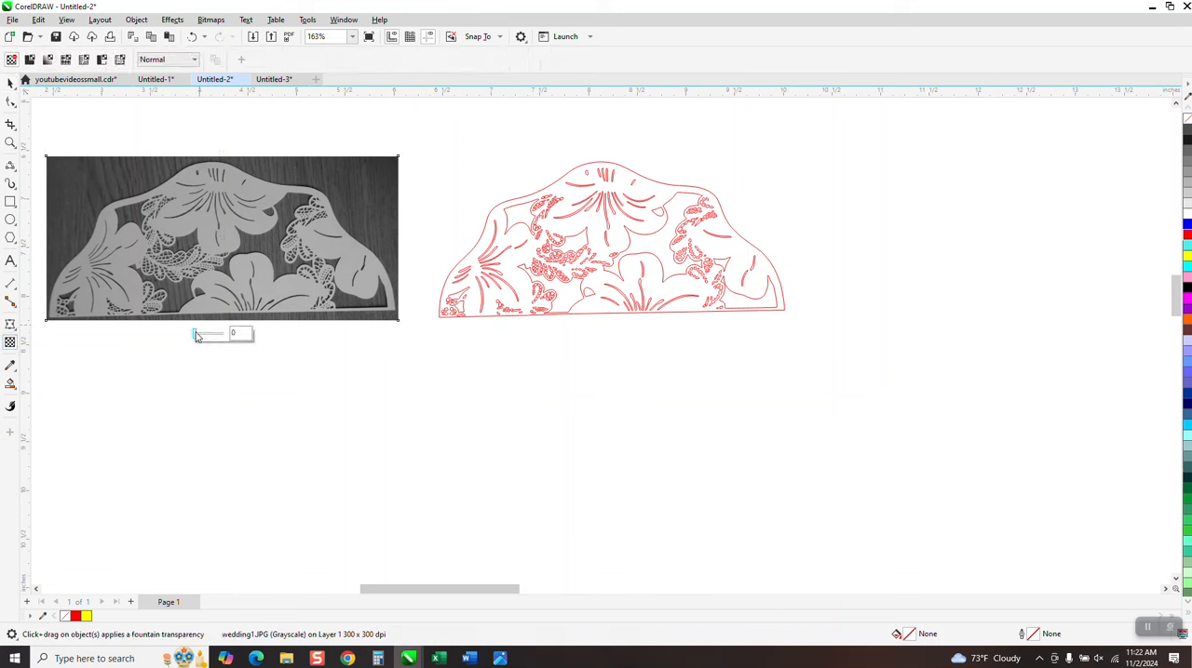
left_click_drag(202, 337, 221, 335)
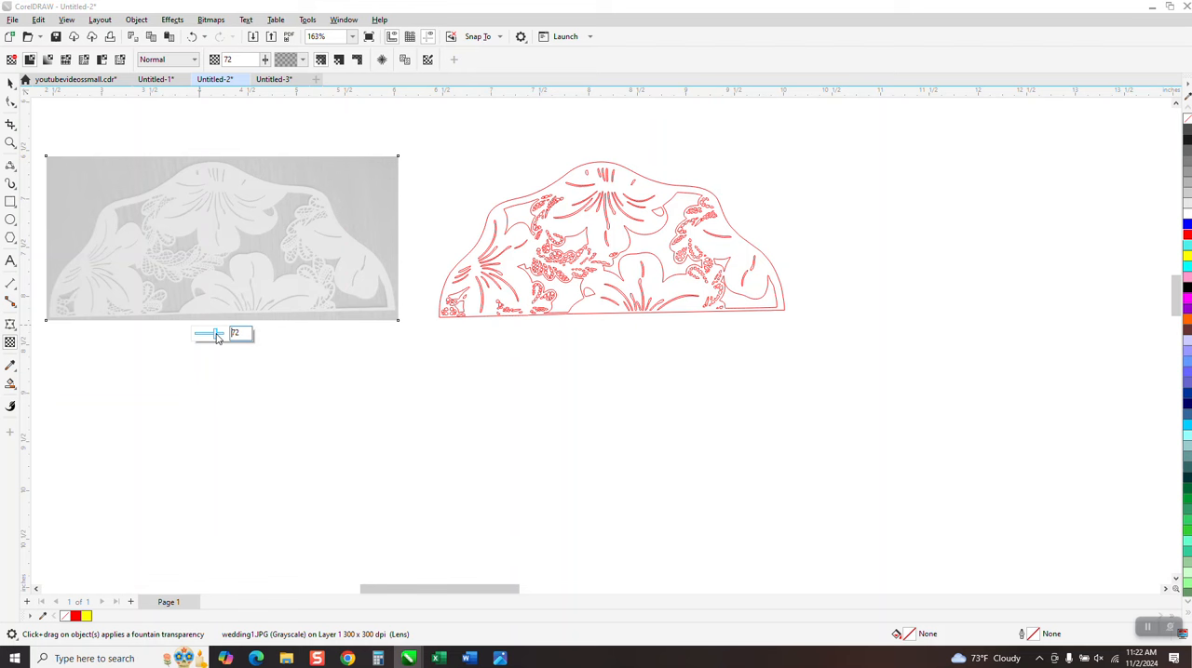
Group all the red traced curves and move the group 4 inches left onto the faded bitmap
left_click(11, 83)
mouse_move(433, 134)
left_mouse_down()
mouse_move(559, 346)
mouse_move(893, 398)
left_mouse_up()
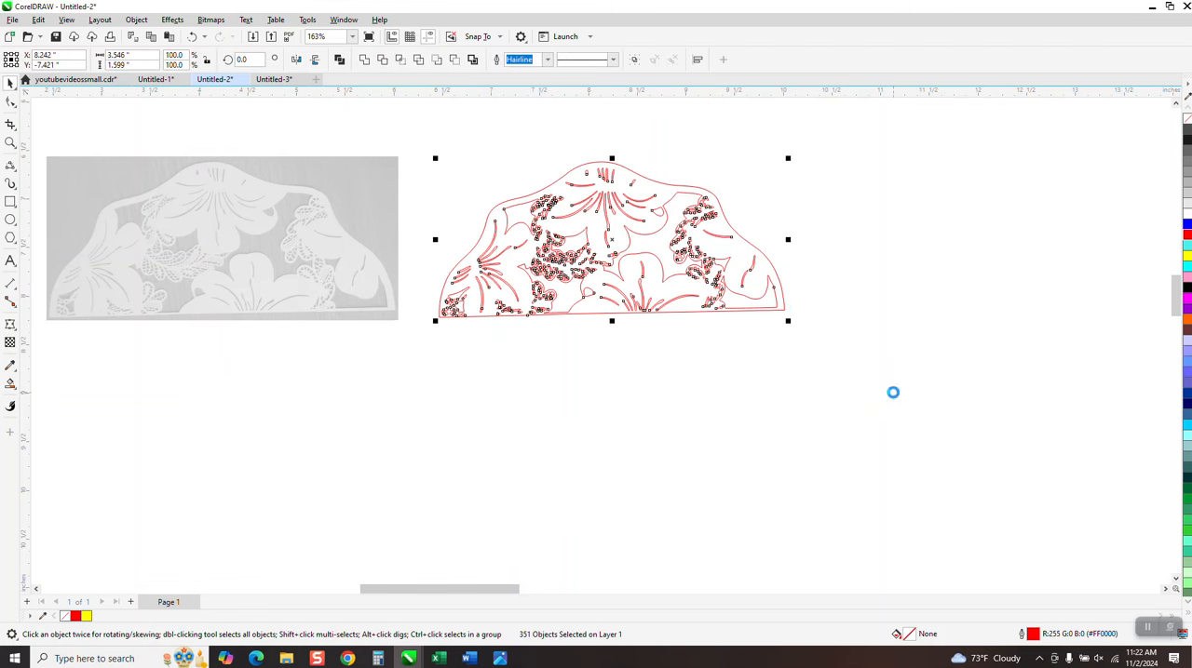
key("ctrl+g")
key("Left")
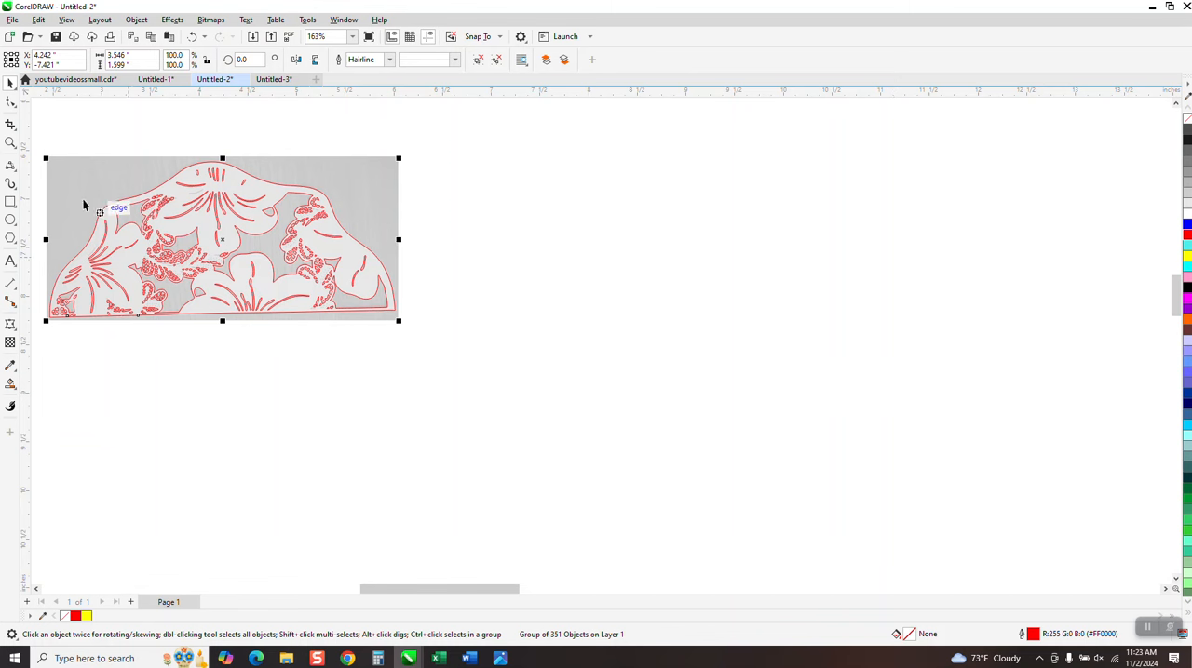
Ungroup the red tracing lying over the faded bitmap so its openings can be edited individually
left_click(10, 142)
left_click_drag(123, 269, 266, 344)
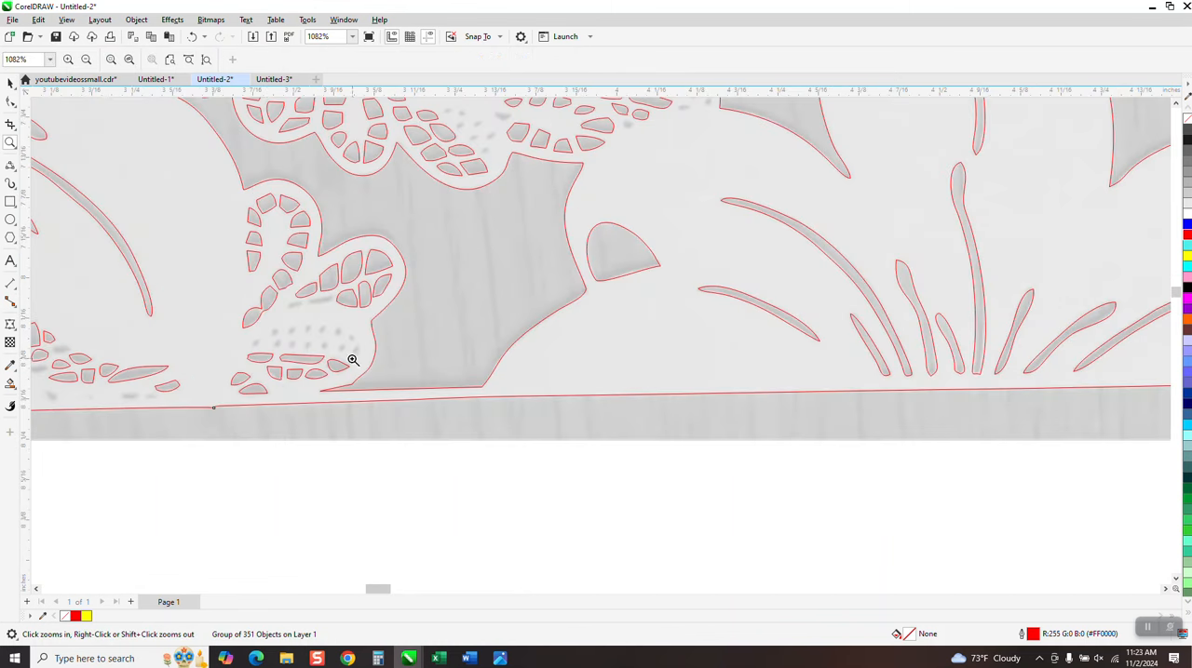
left_click_drag(207, 247, 416, 410)
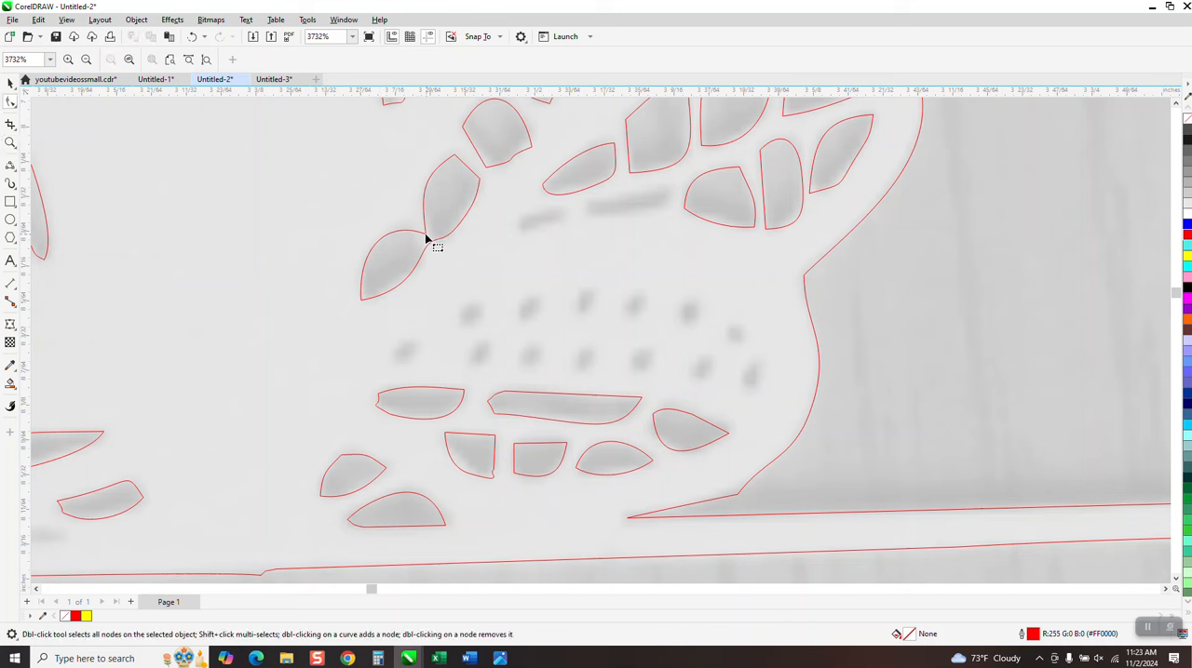
left_click(11, 84)
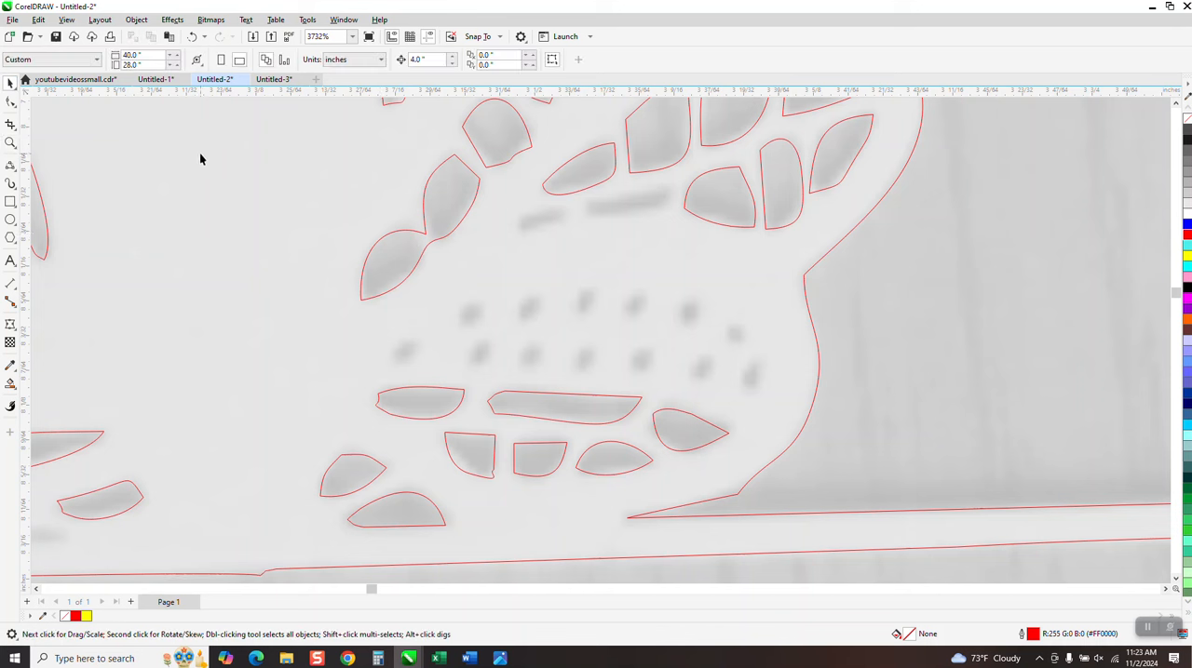
left_click(424, 236)
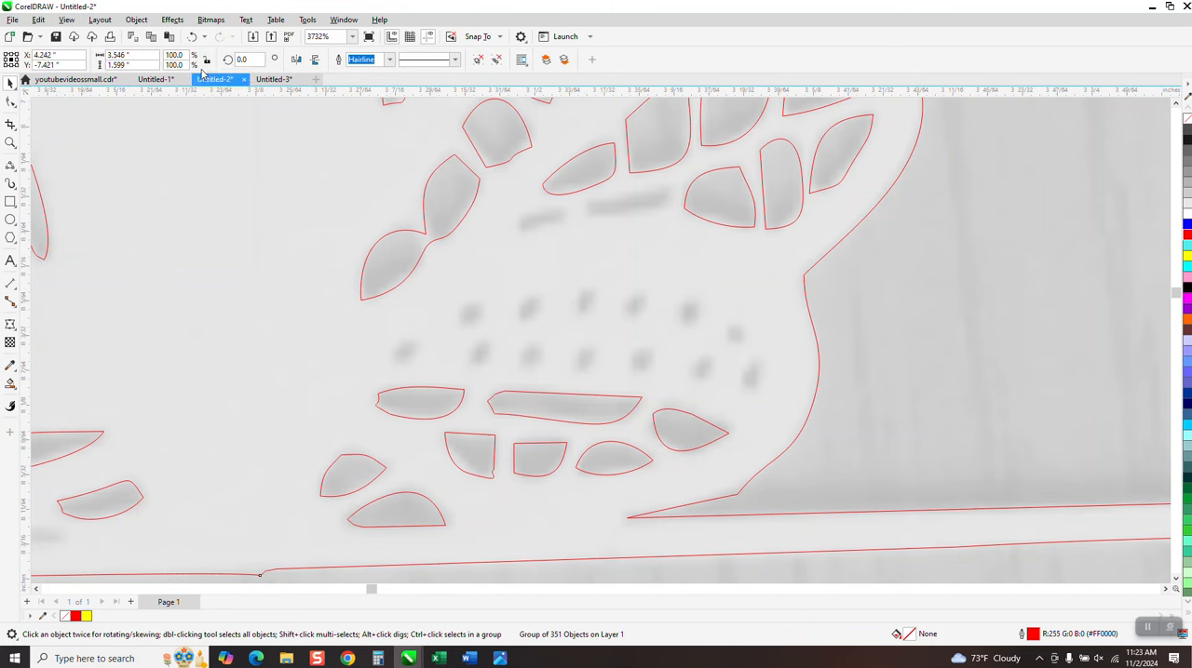
left_click(136, 20)
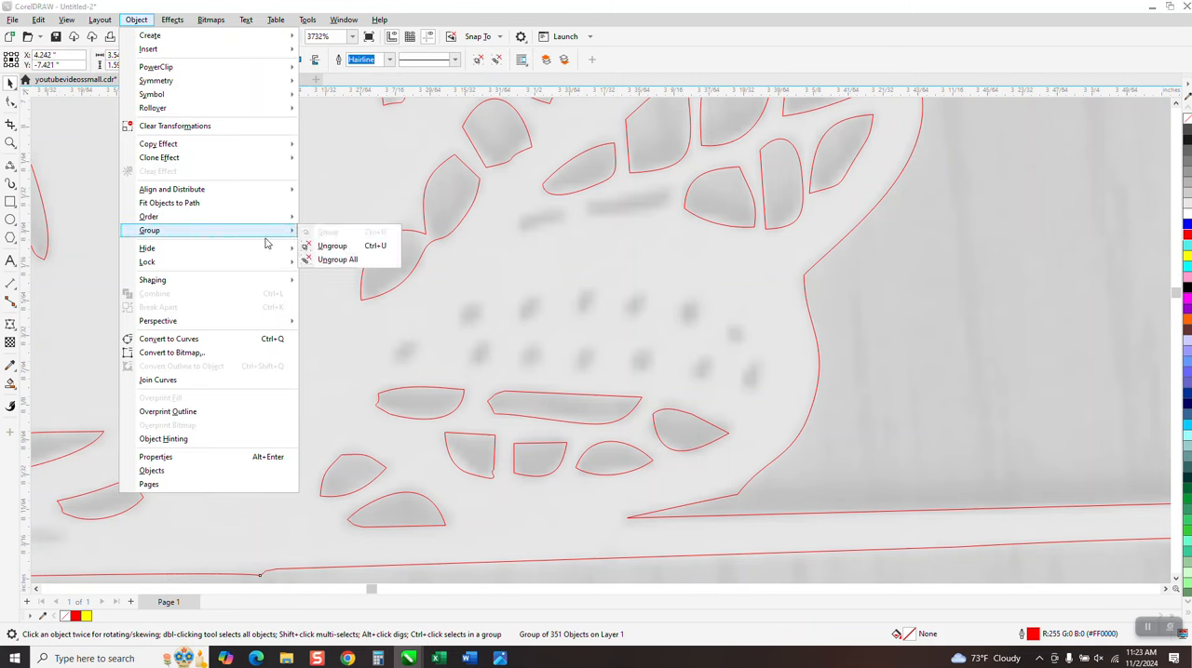
left_click(328, 249)
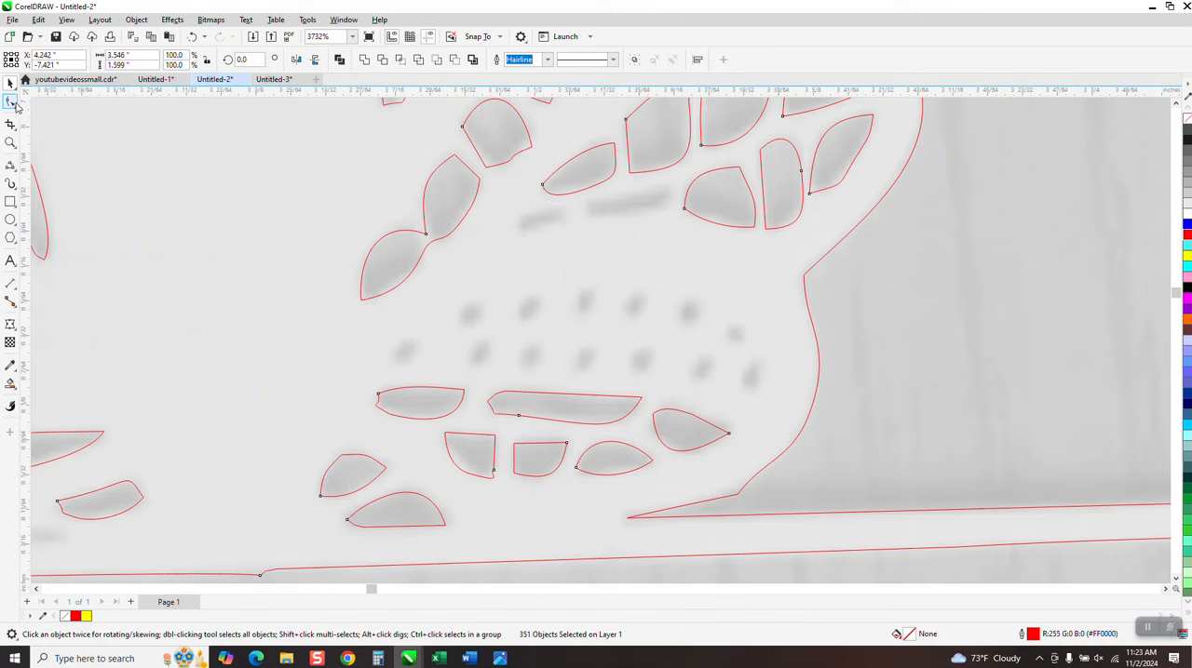
Close the facing ends of the two merged leaf-shaped lace openings with 3-Point Curves, the upper one about 0.009 by 0.009 inches
left_click(11, 103)
left_click(9, 141)
left_click_drag(319, 198, 490, 283)
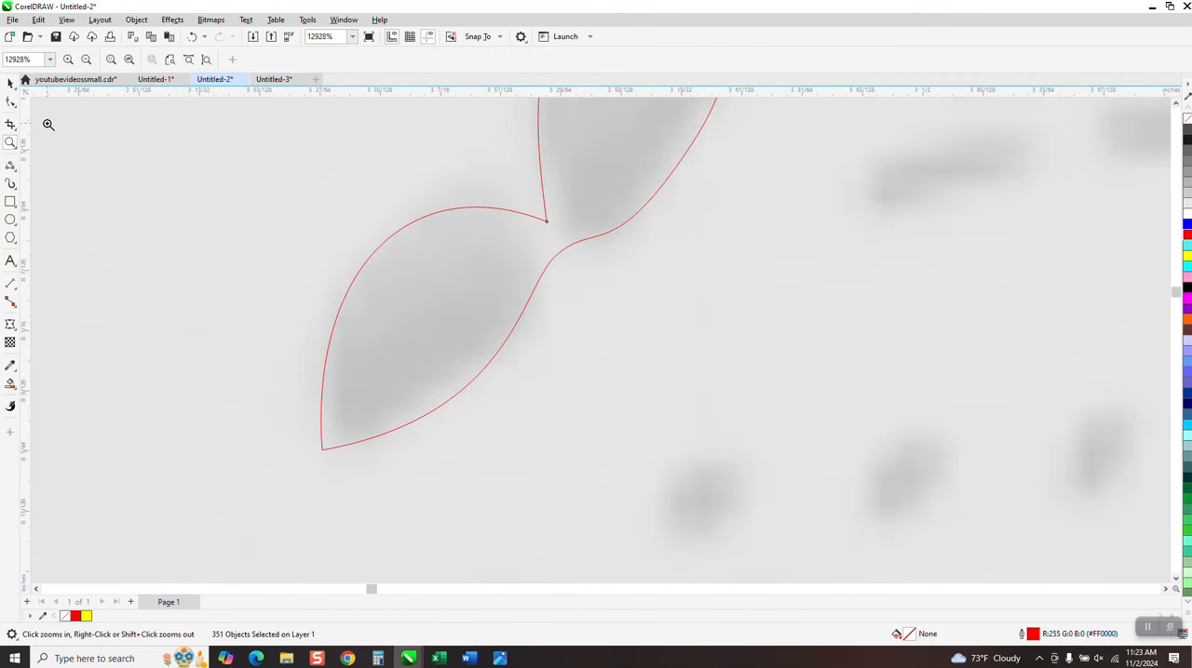
left_click(13, 167)
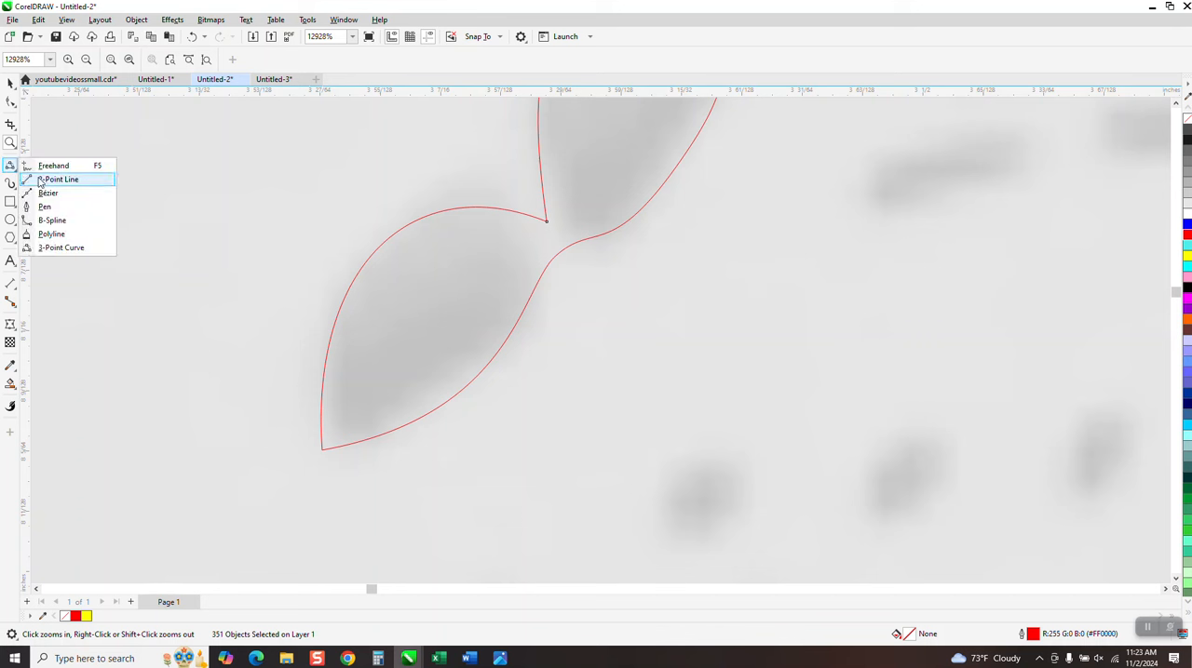
left_click(58, 247)
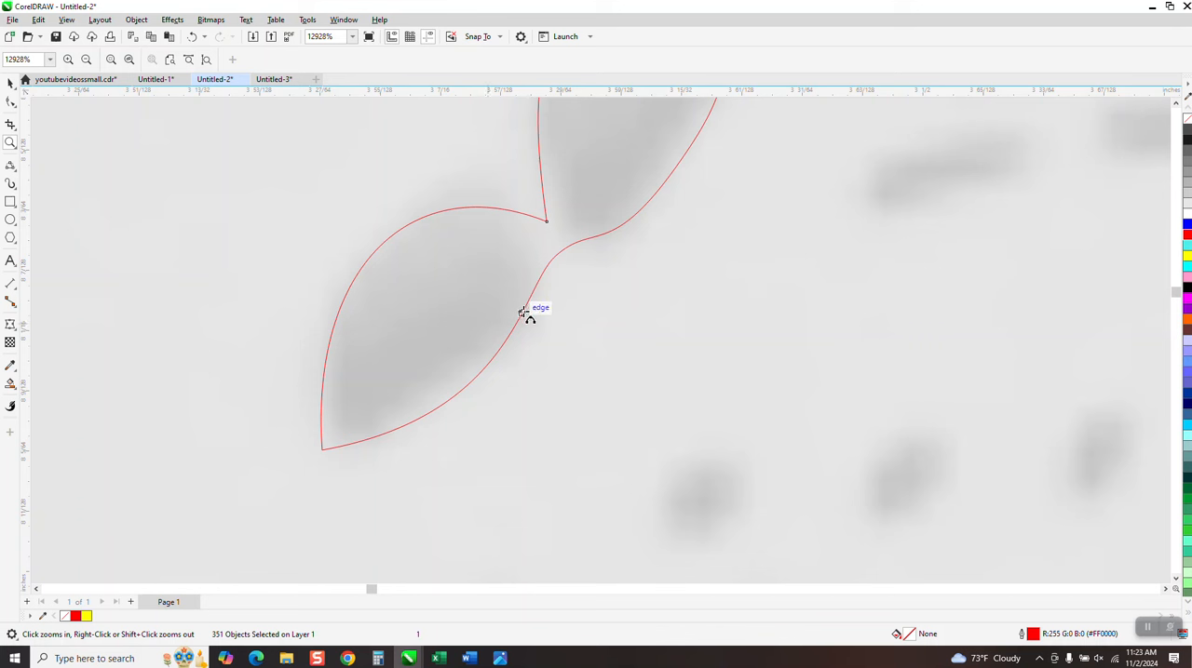
left_click_drag(532, 290, 491, 210)
left_click(508, 214)
left_click_drag(541, 168, 612, 231)
left_click(593, 234)
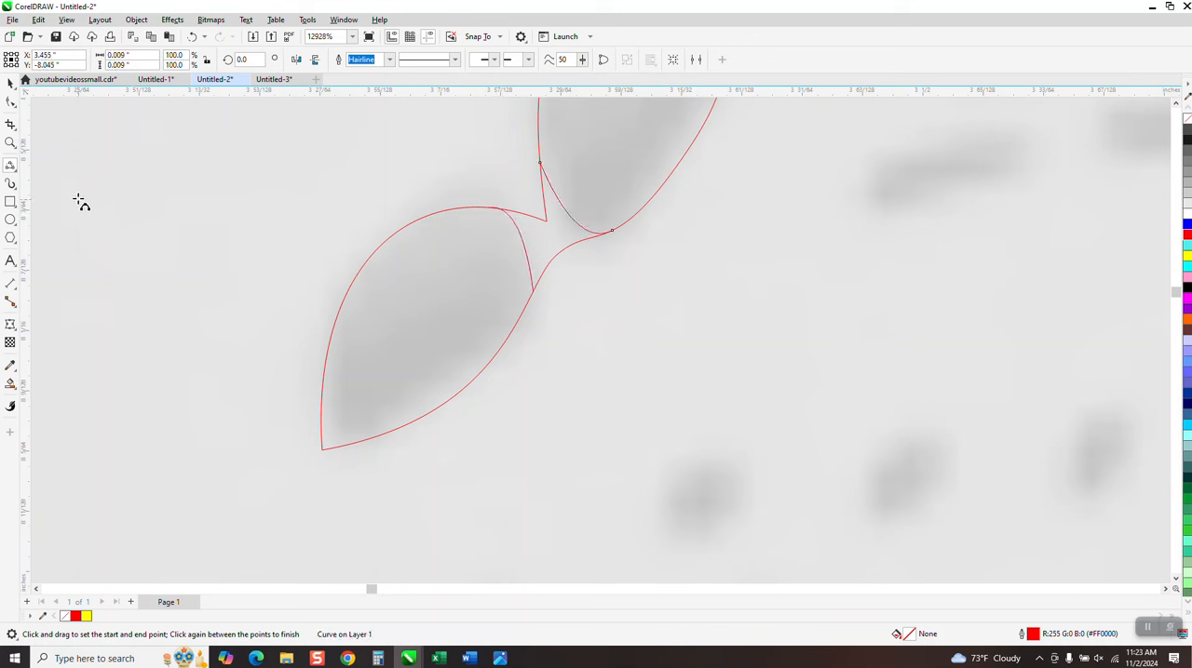
Remove the connecting segments between the two leaf-shaped openings with Virtual Segment Delete
left_click(12, 128)
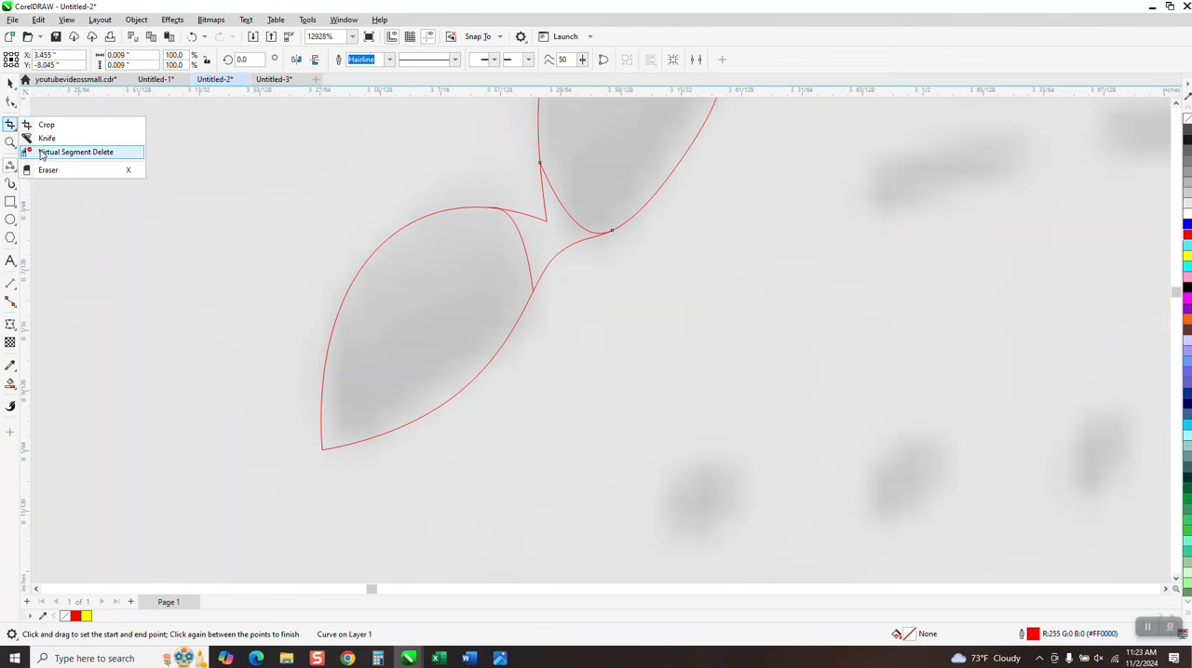
left_click(75, 151)
left_click(540, 216)
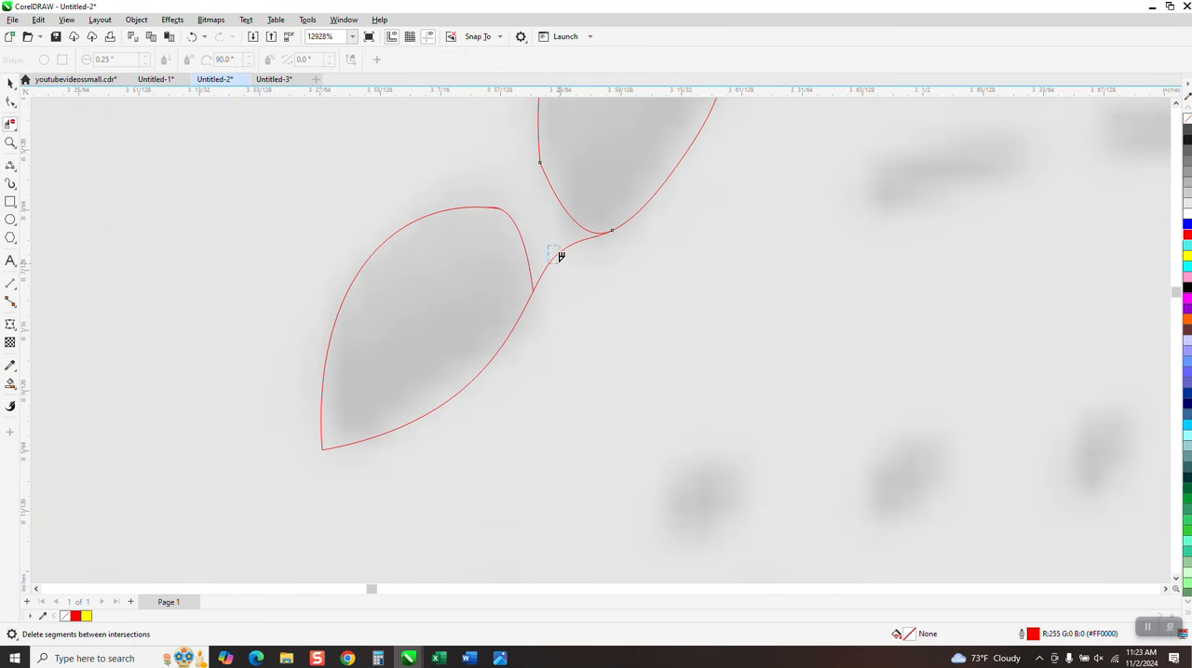
scroll(326, 270, "down", 5)
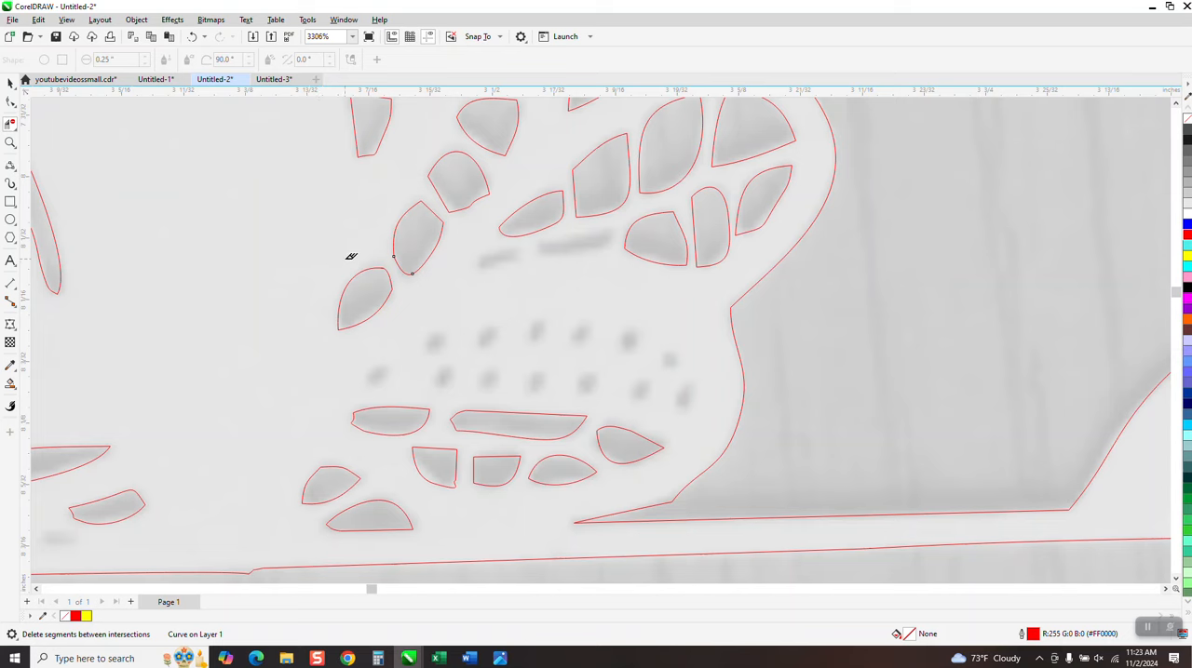
Draw freehand hairlines along the two faint untraced slits above the rows of dots, the longer about 0.029 by 0.006 inches
scroll(351, 256, "down", 1)
left_click(11, 142)
left_click_drag(344, 312, 823, 480)
scroll(301, 364, "down", 7)
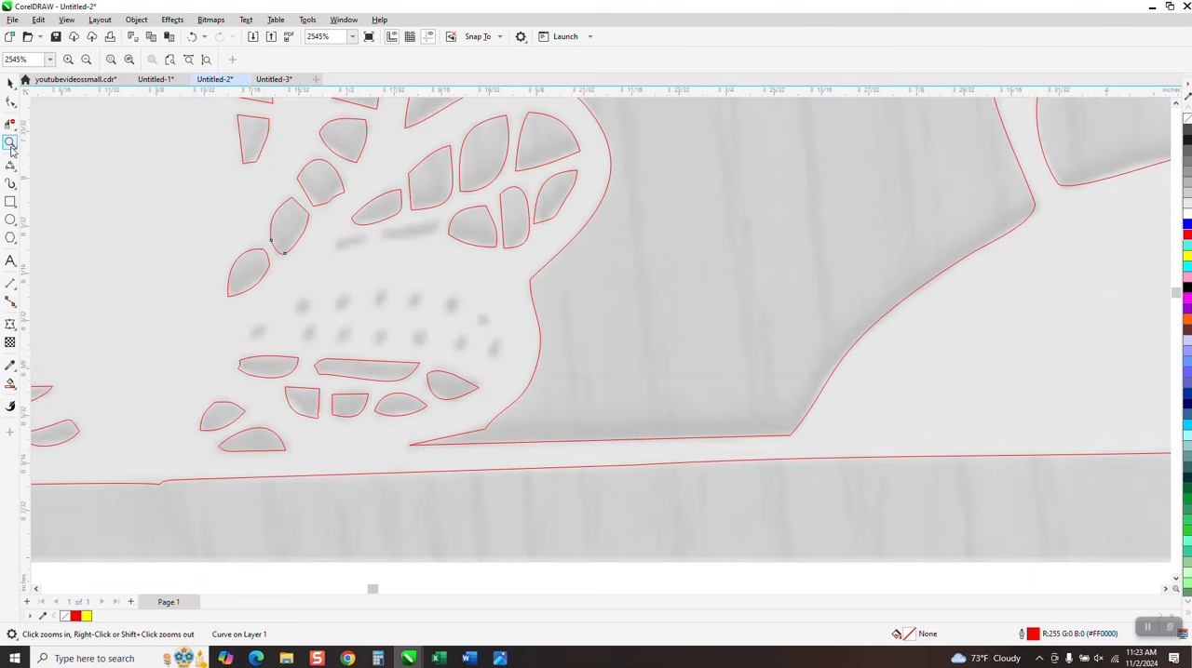
left_click_drag(250, 288, 473, 380)
scroll(445, 372, "down", 6)
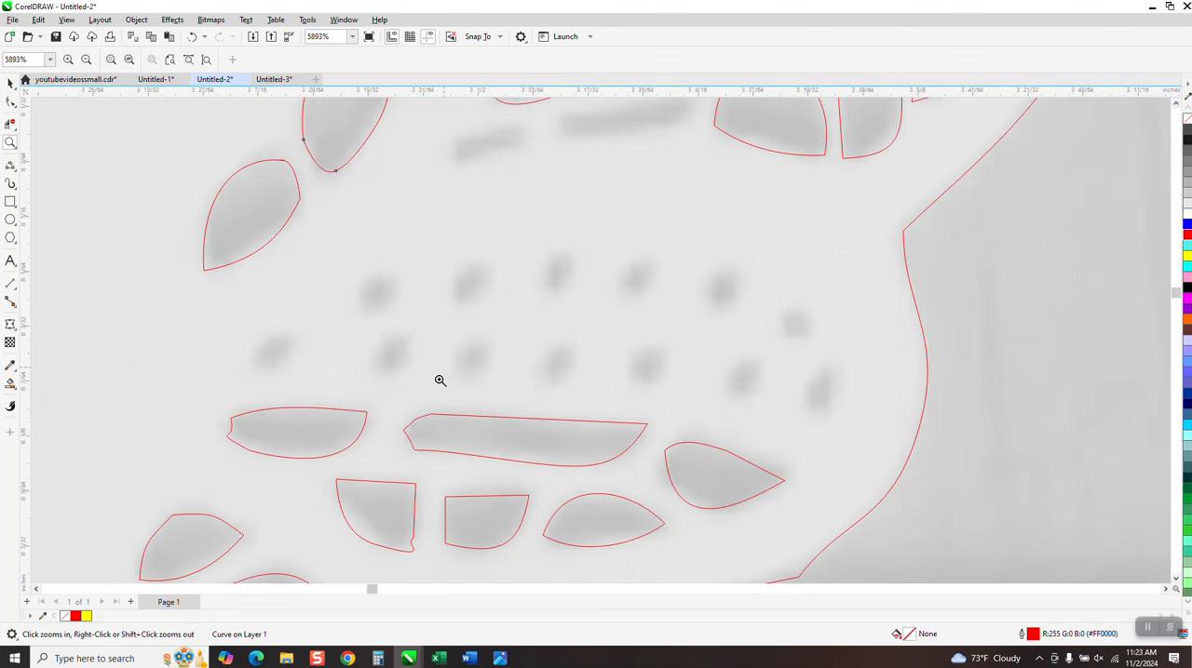
left_click_drag(438, 228, 672, 286)
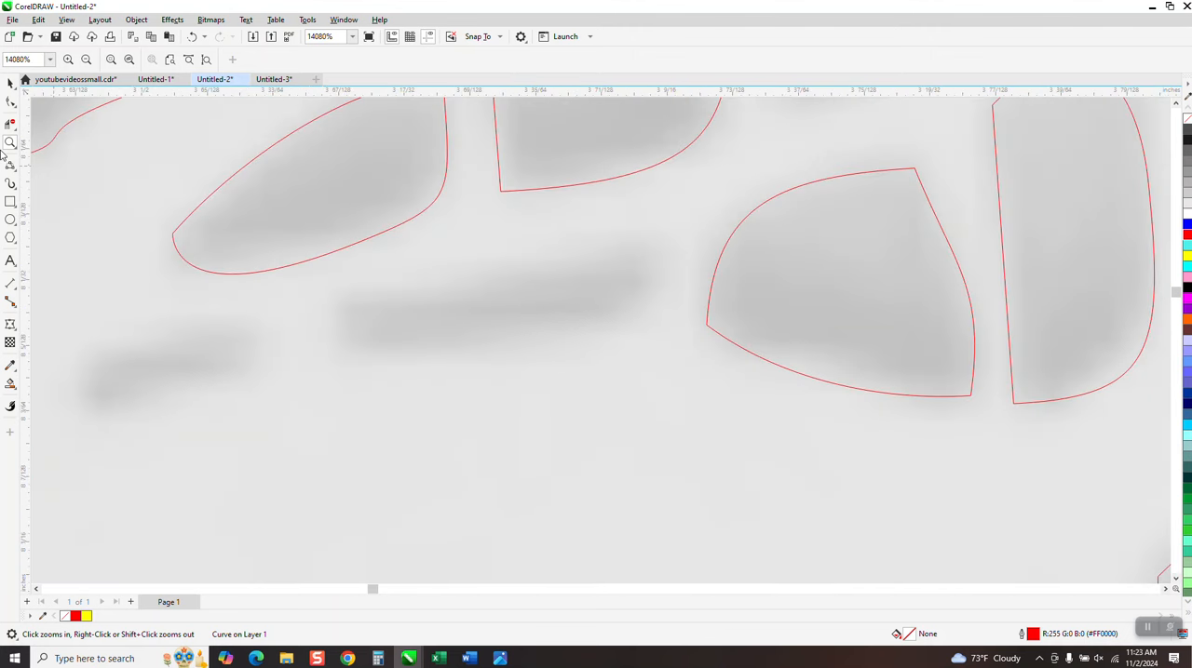
scroll(221, 336, "down", 1)
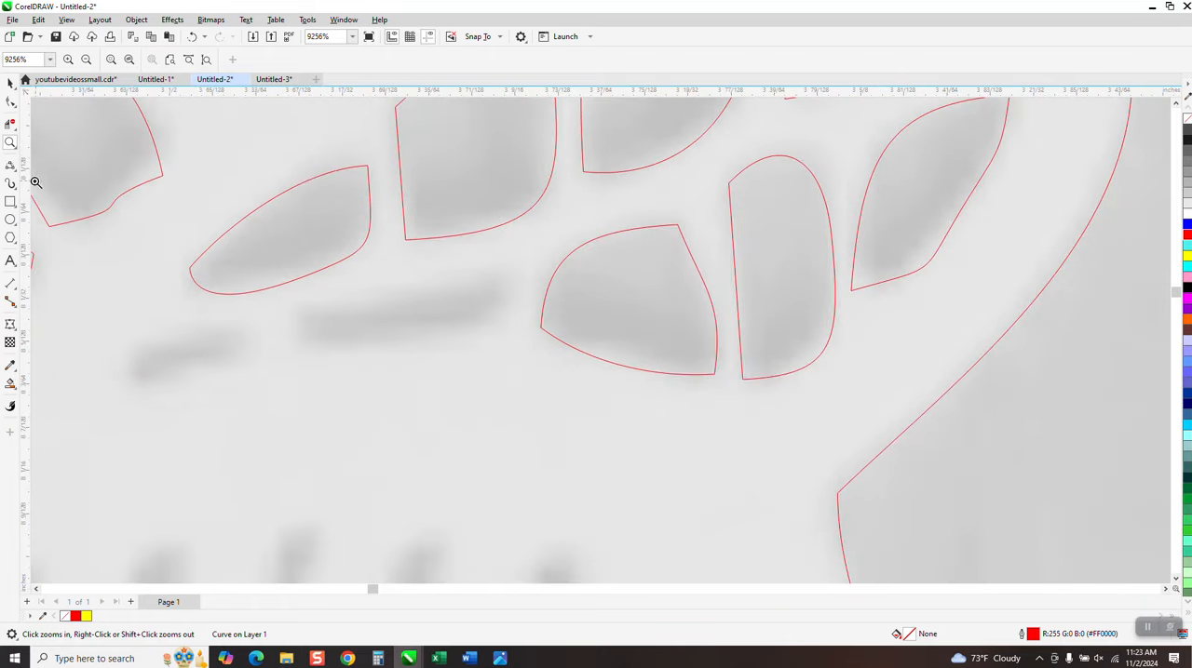
left_click(10, 165)
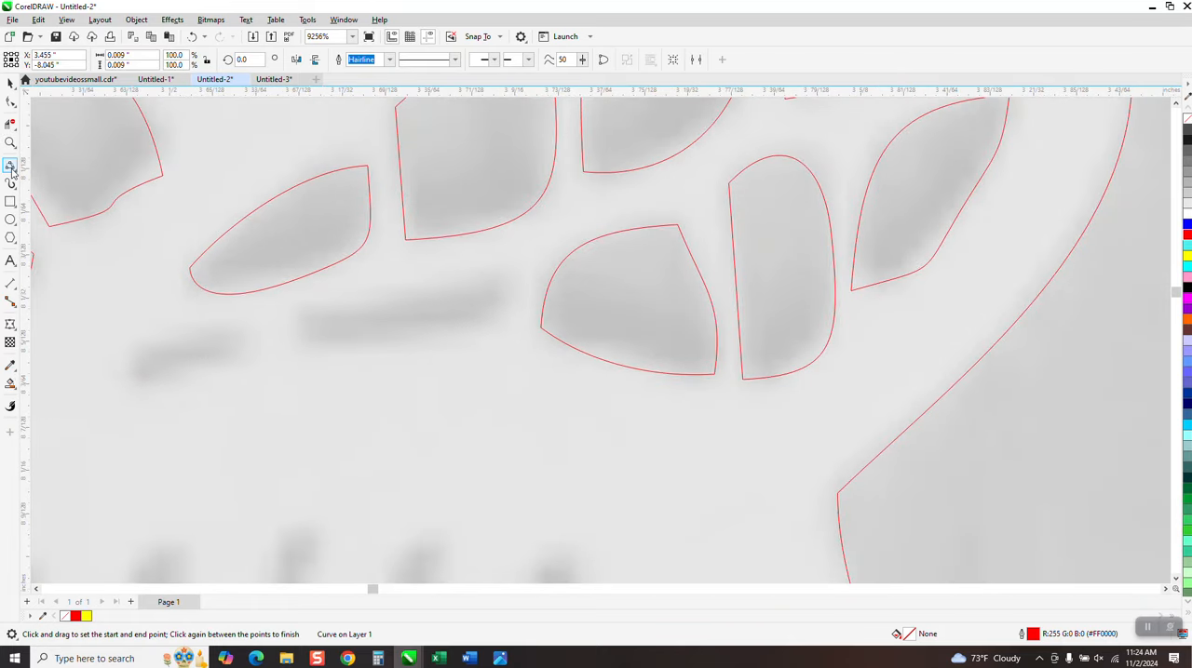
left_click(16, 173)
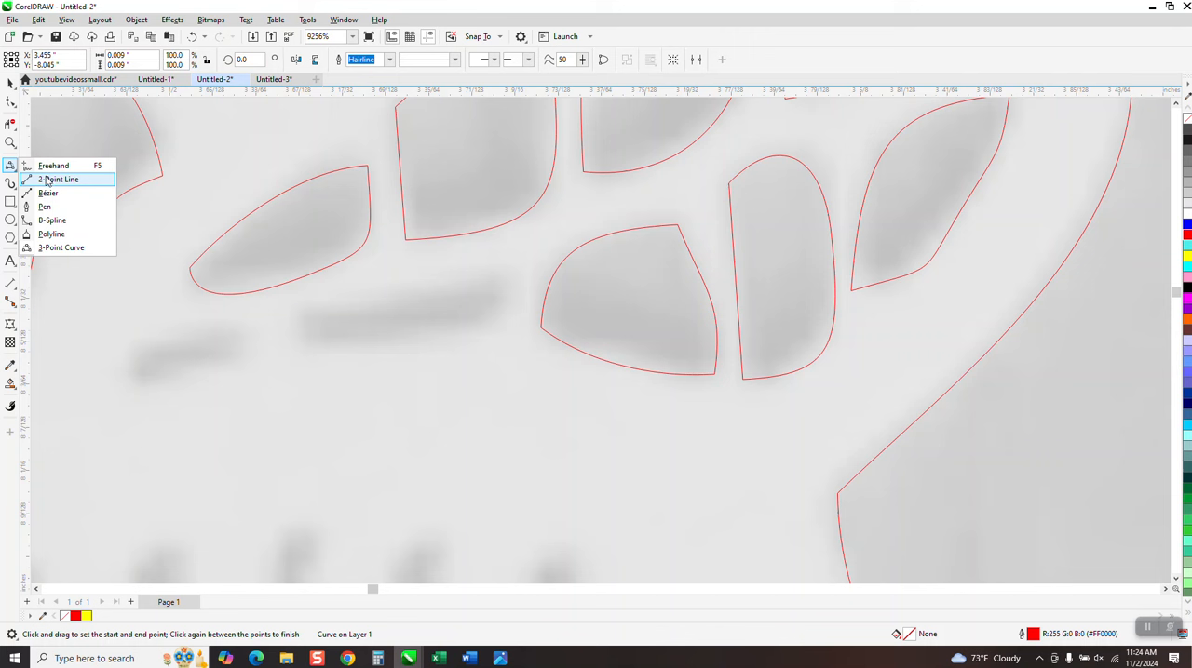
left_click(53, 165)
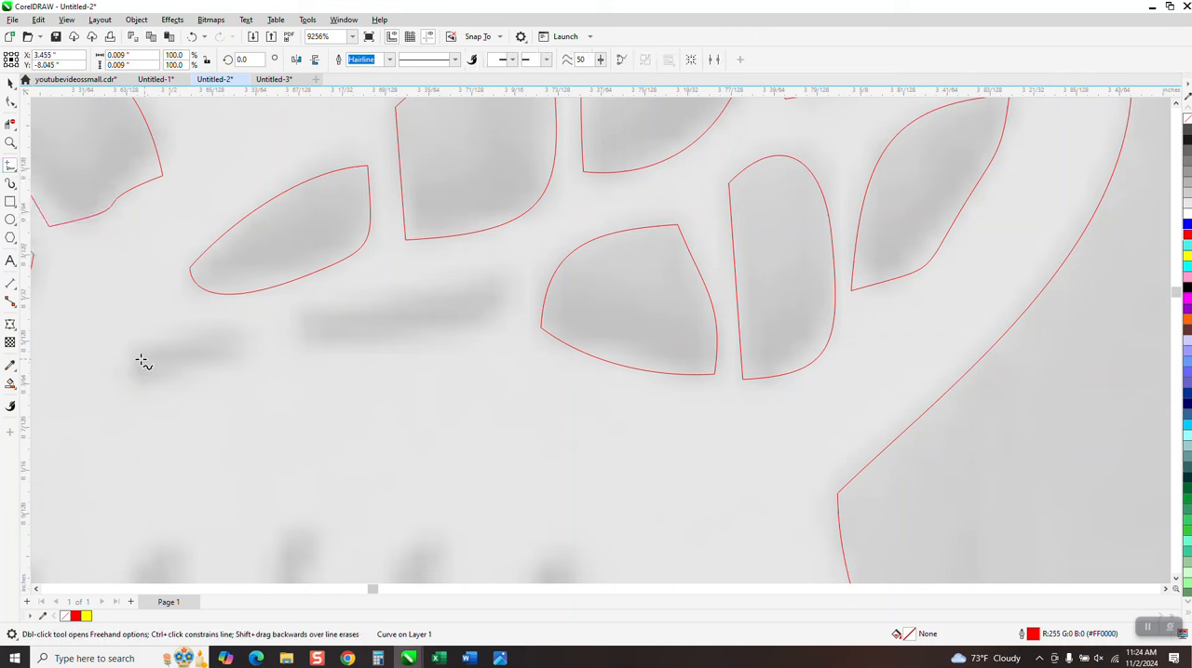
left_click_drag(140, 358, 224, 338)
mouse_move(325, 324)
left_mouse_down()
mouse_move(412, 330)
mouse_move(487, 315)
mouse_move(491, 299)
mouse_move(393, 325)
mouse_move(328, 321)
left_mouse_up()
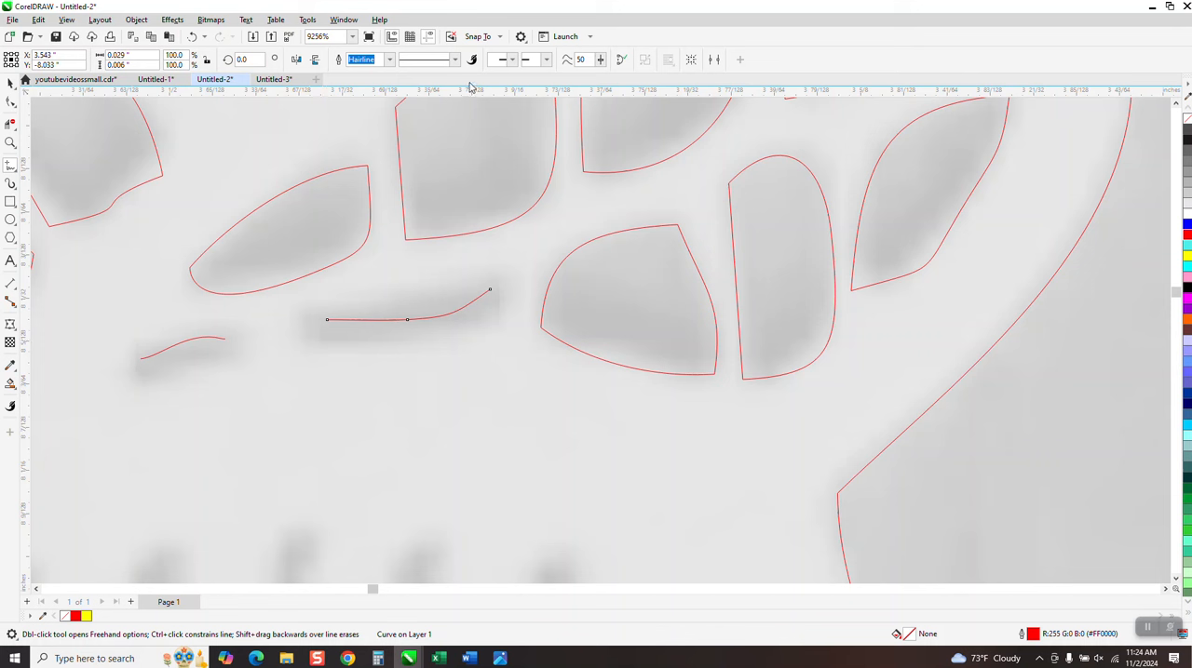
Try outline widths of 0.75 pt and 0.5 pt on the longer freehand line and return it to hairline
left_click(389, 60)
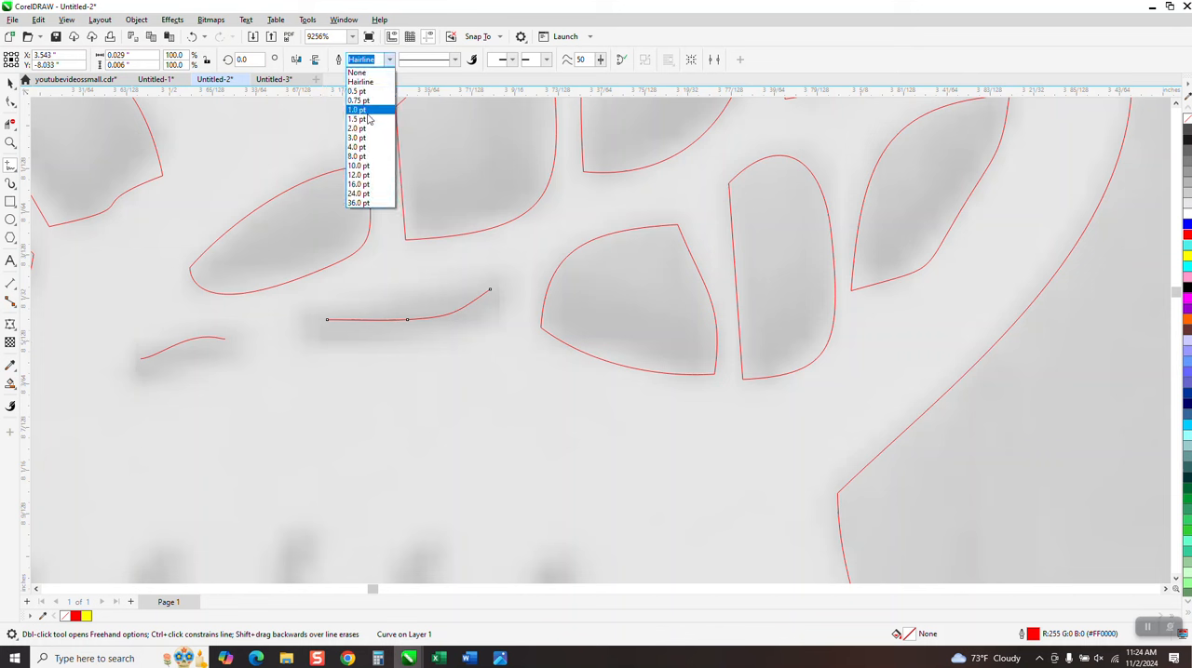
left_click(361, 101)
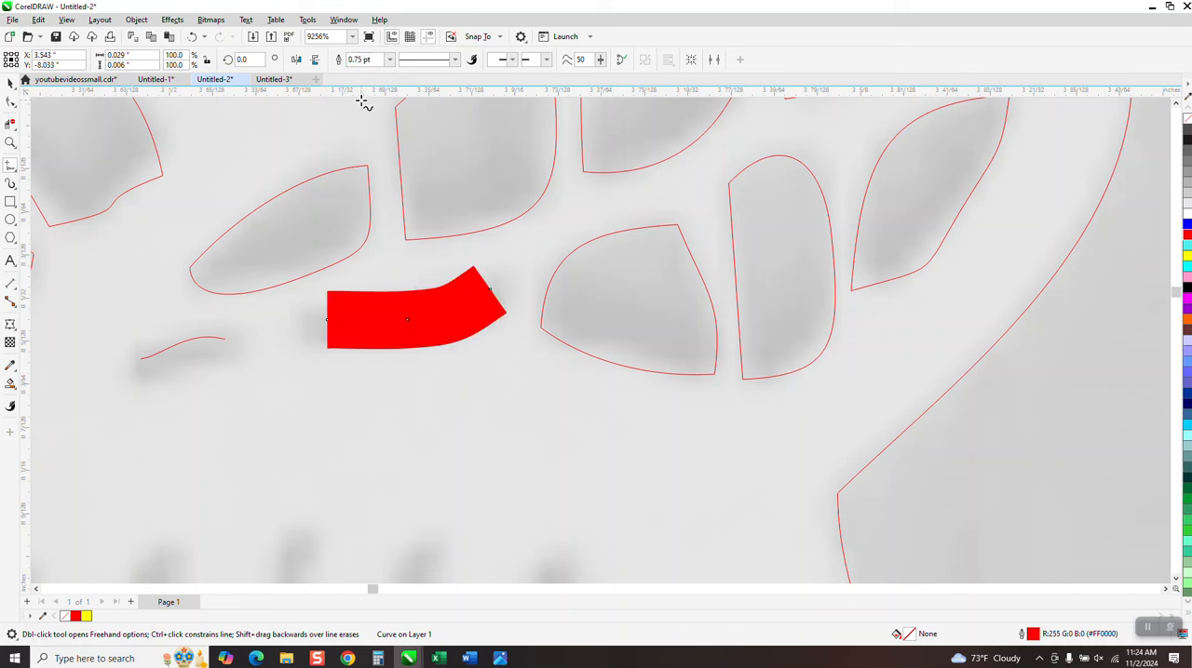
left_click(388, 60)
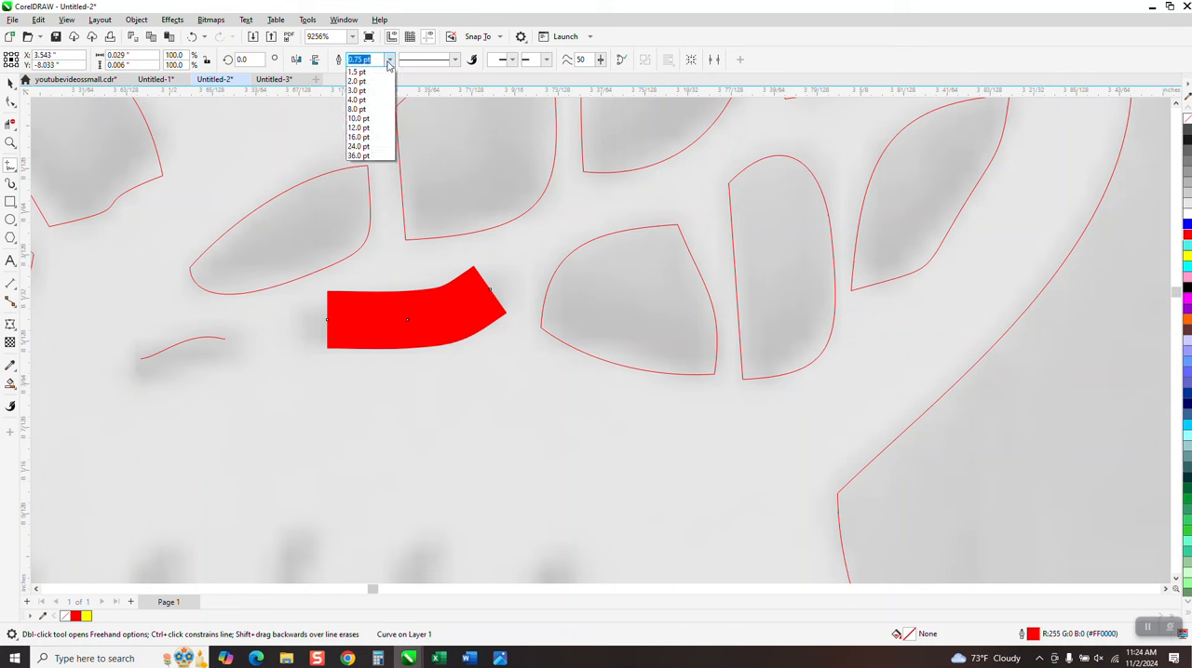
left_click(353, 94)
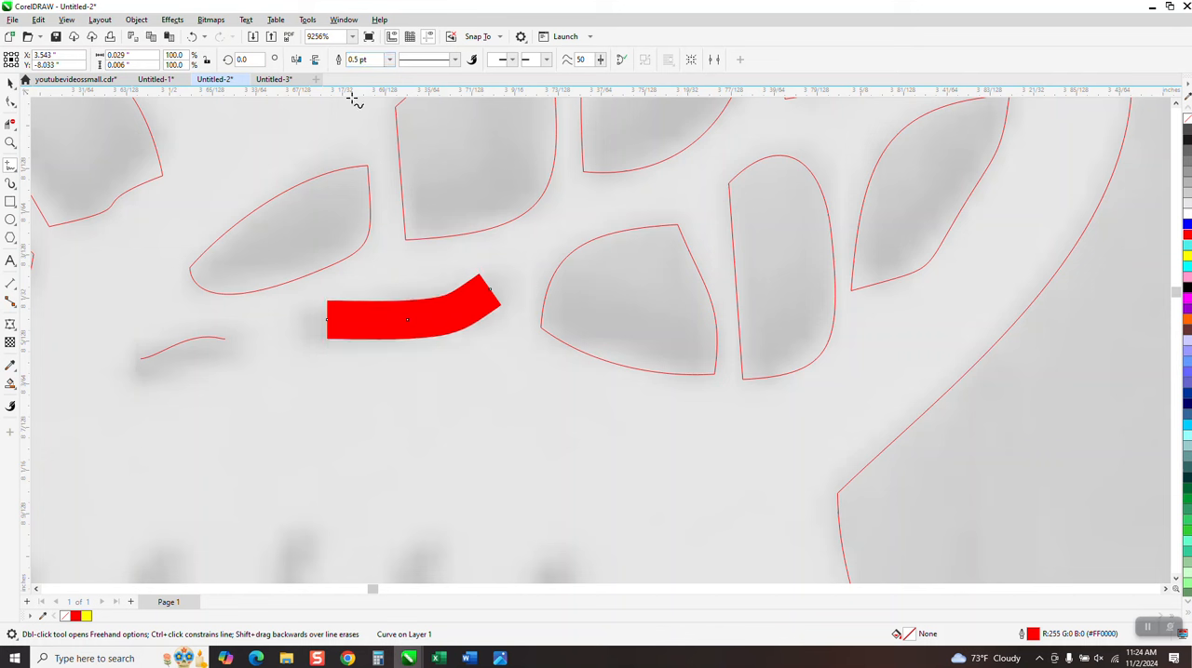
left_click(388, 60)
left_click(385, 88)
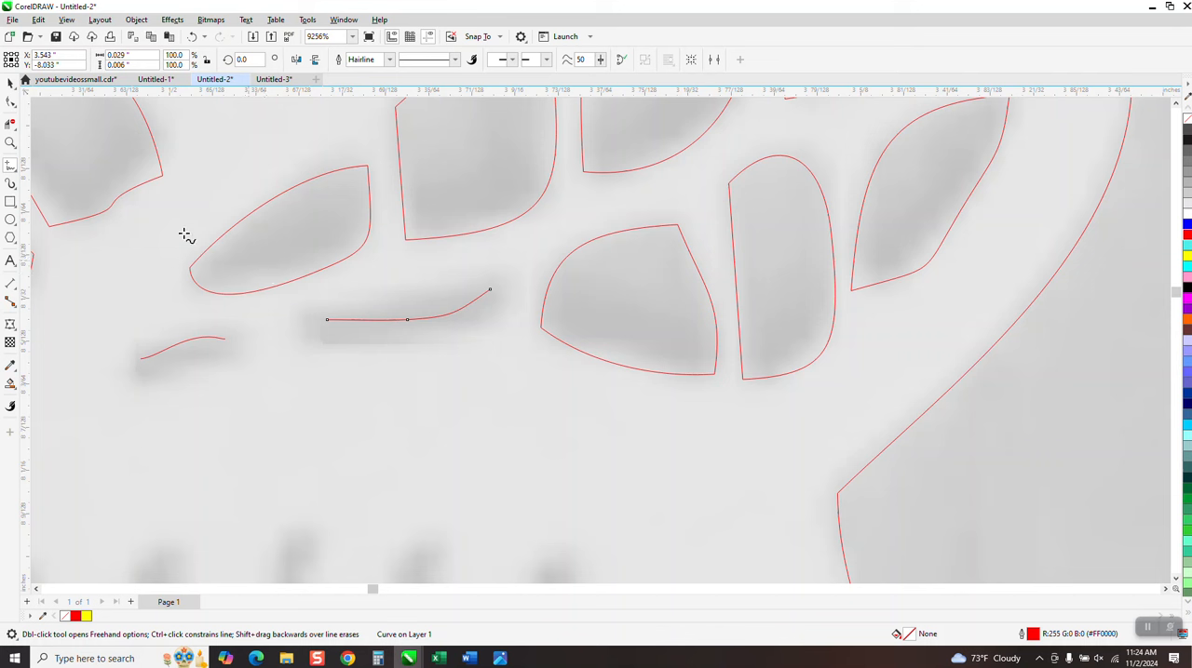
Delete the two freehand hairlines from the faint slits above the rows of dots
left_click(10, 83)
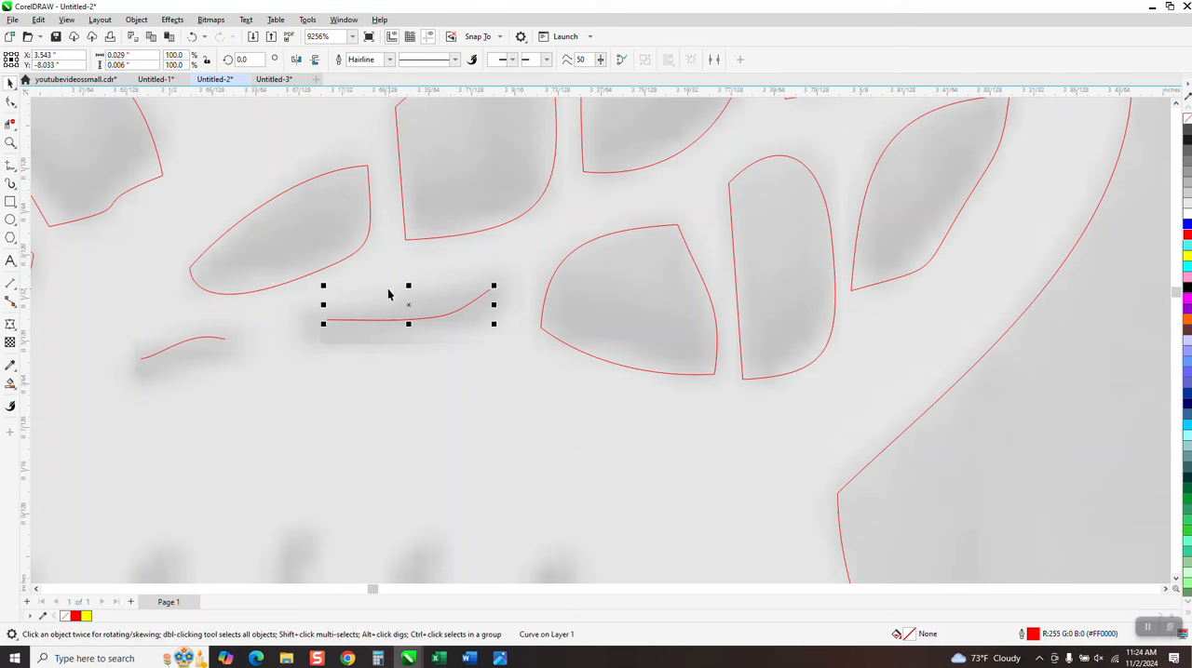
key("Delete")
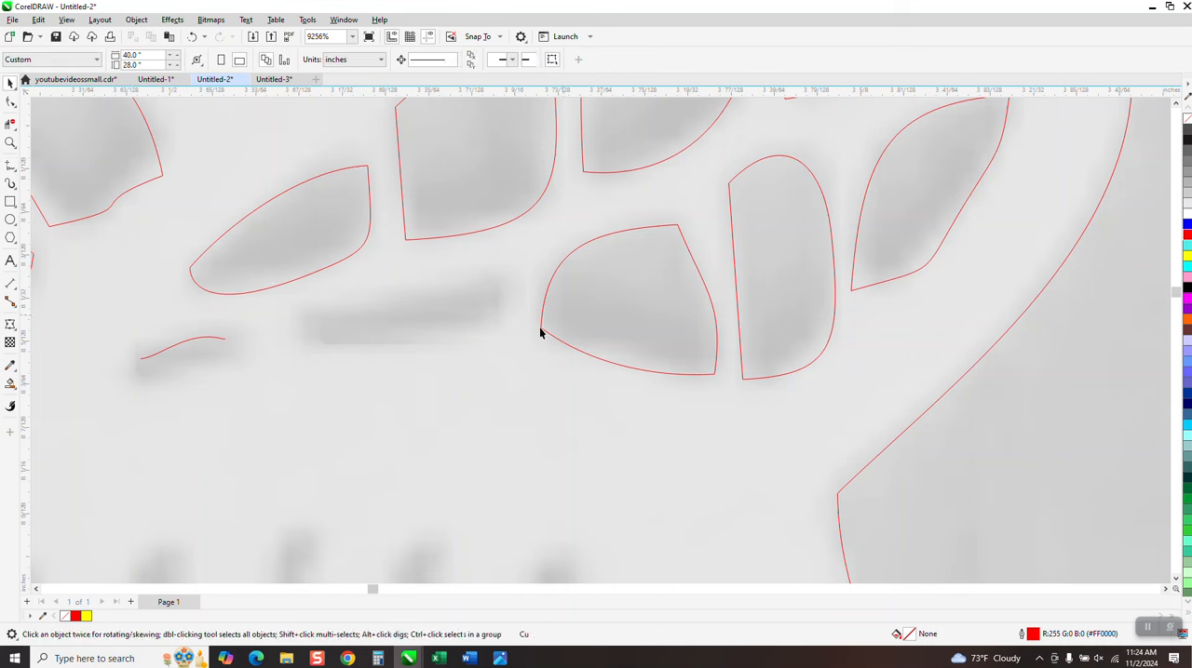
left_click(221, 338)
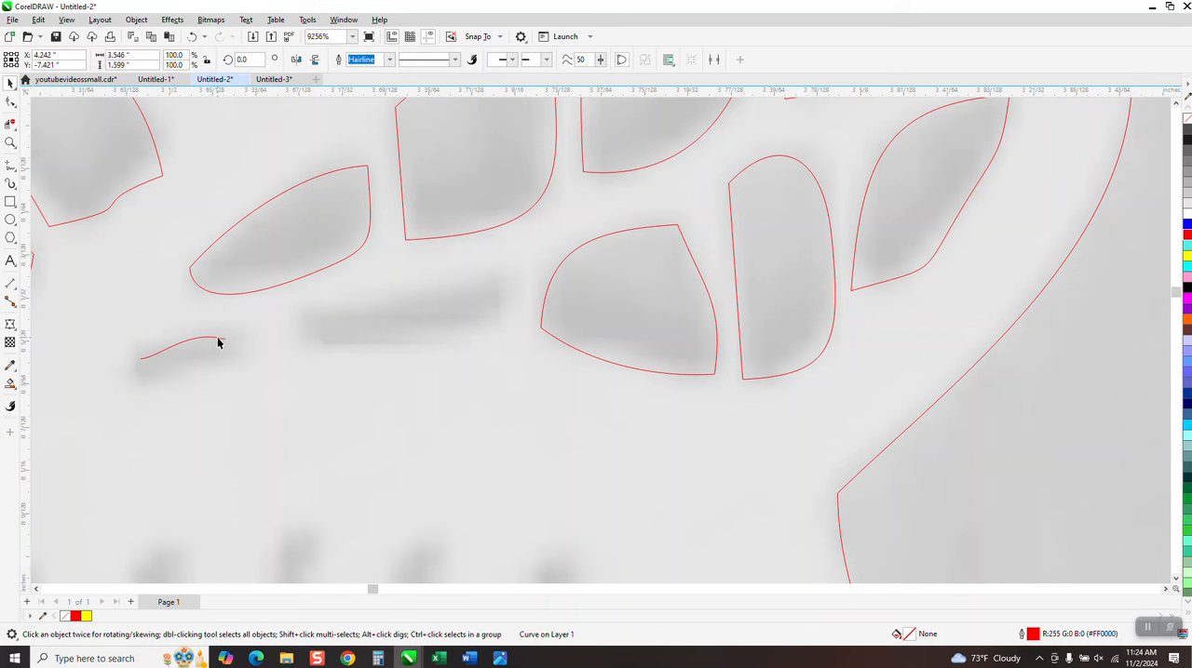
key("Delete")
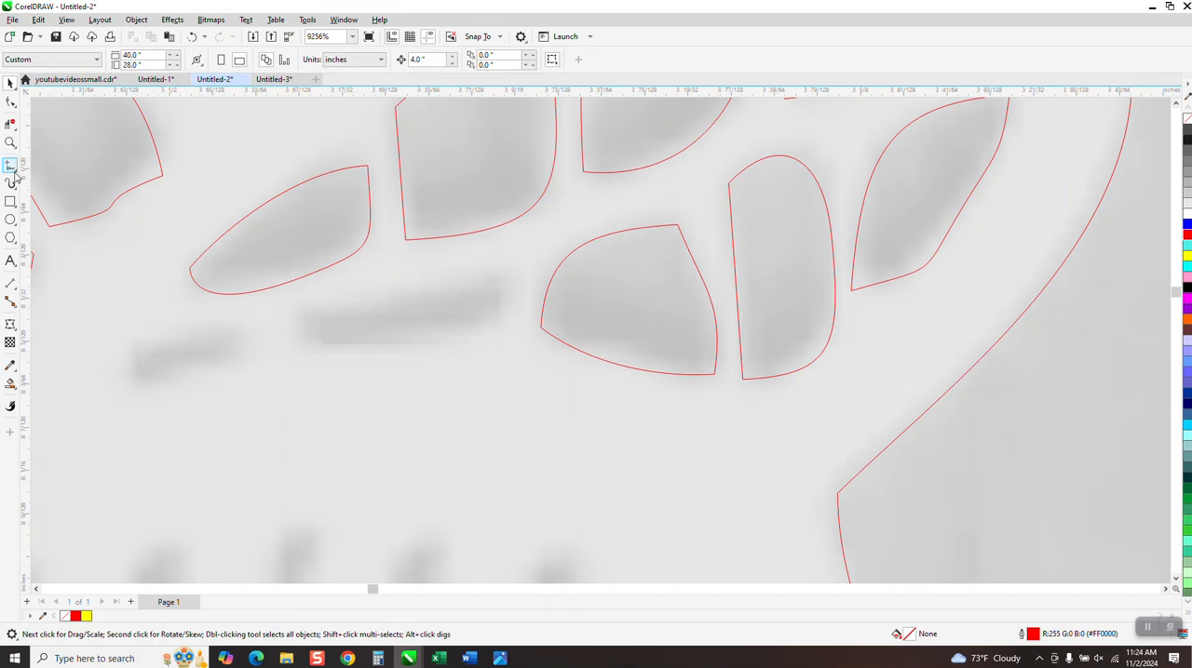
Outline the two faint slits with closed freehand curves, the smaller about 0.022 by 0.007 inches, and trim its stray tail with Virtual Segment Delete
left_click(16, 173)
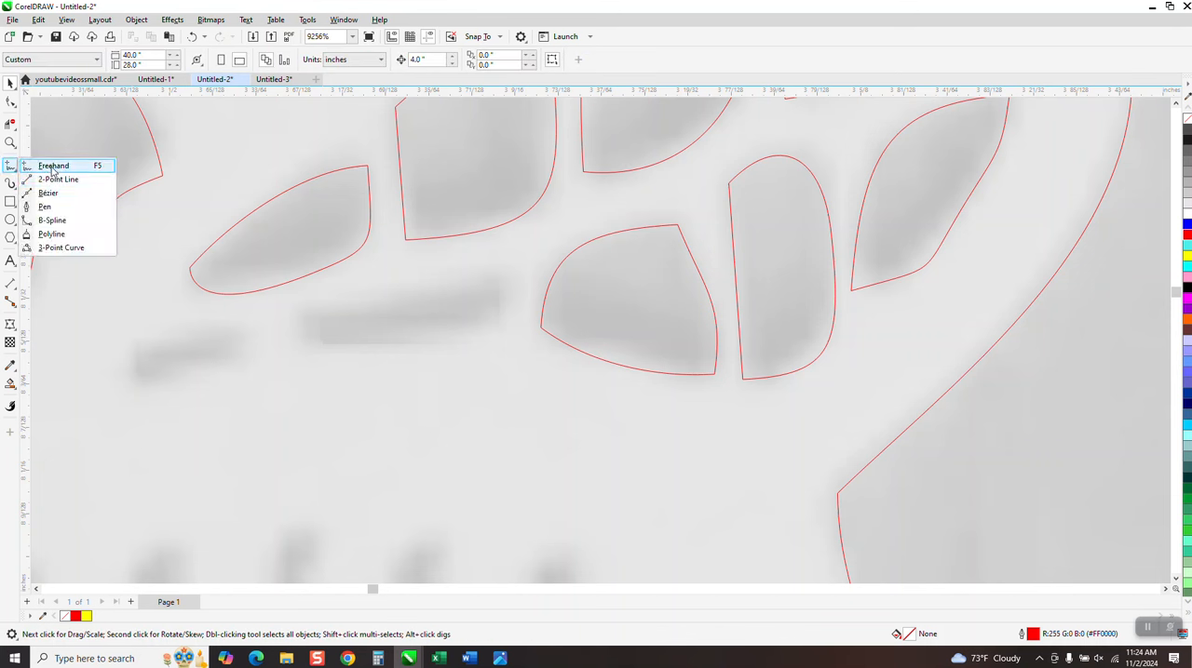
left_click(53, 166)
mouse_move(315, 339)
left_mouse_down()
mouse_move(440, 349)
mouse_move(496, 293)
mouse_move(483, 281)
mouse_move(364, 297)
mouse_move(326, 310)
mouse_move(318, 338)
mouse_move(173, 343)
mouse_move(135, 352)
mouse_move(131, 365)
mouse_move(193, 368)
mouse_move(250, 335)
left_mouse_up()
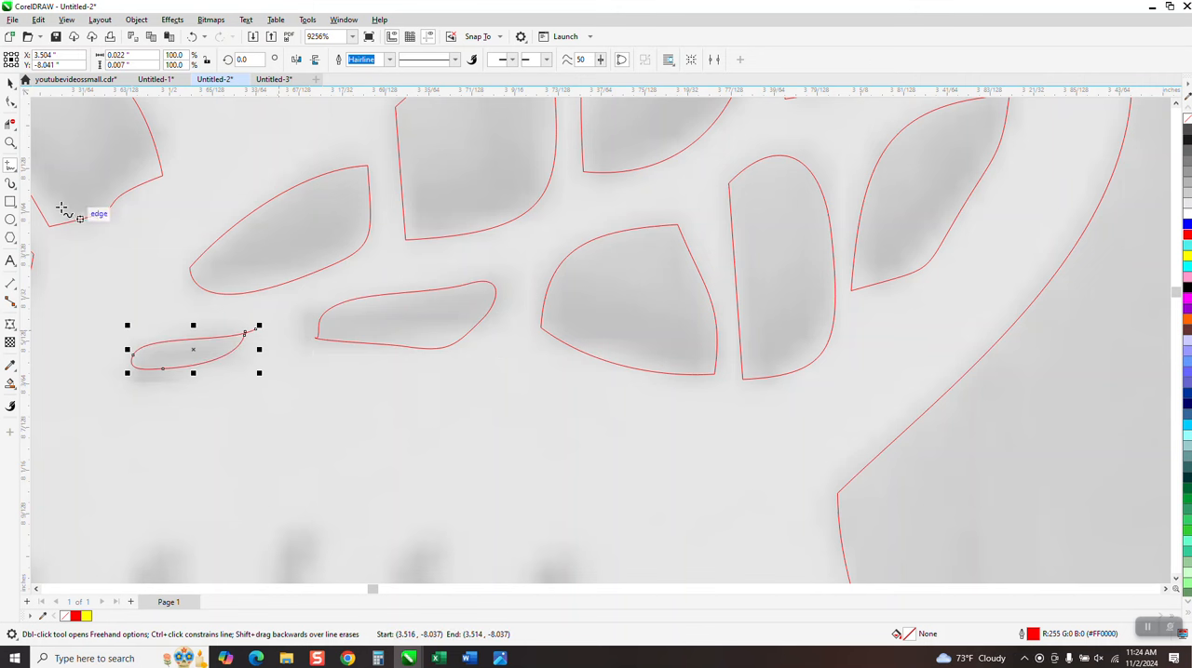
left_click(10, 123)
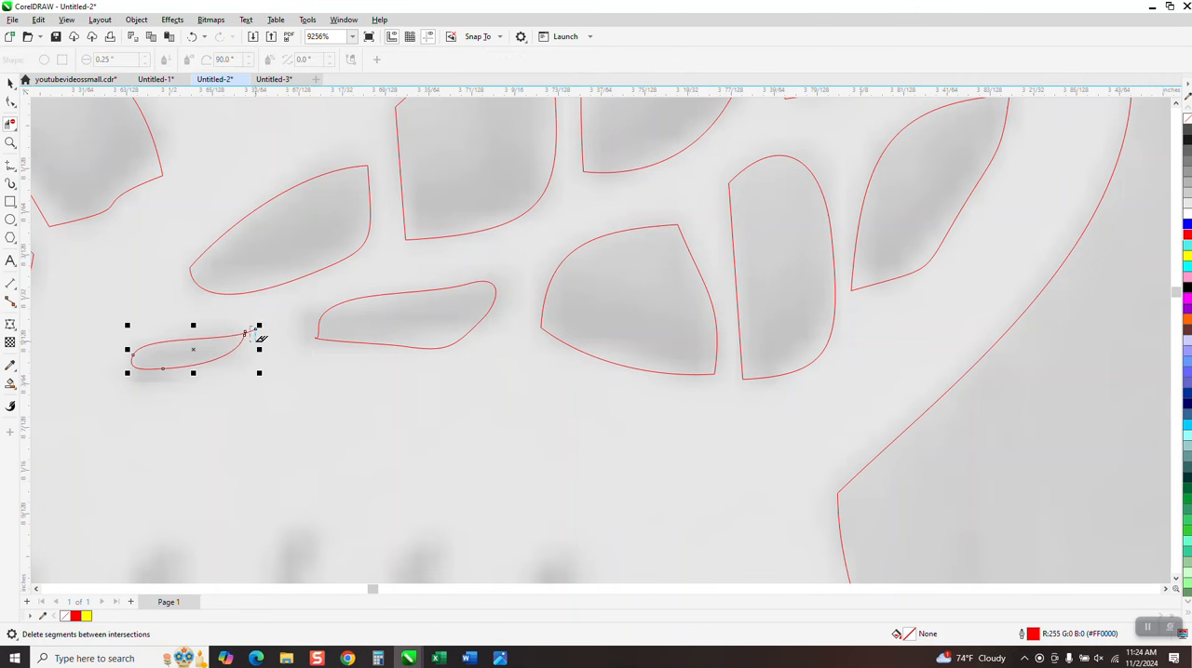
Examine the untraced dot rows in the faded bitmap and compare them with the same lace area in the original grayscale photo
scroll(260, 321, "down", 3)
scroll(363, 305, "down", 4)
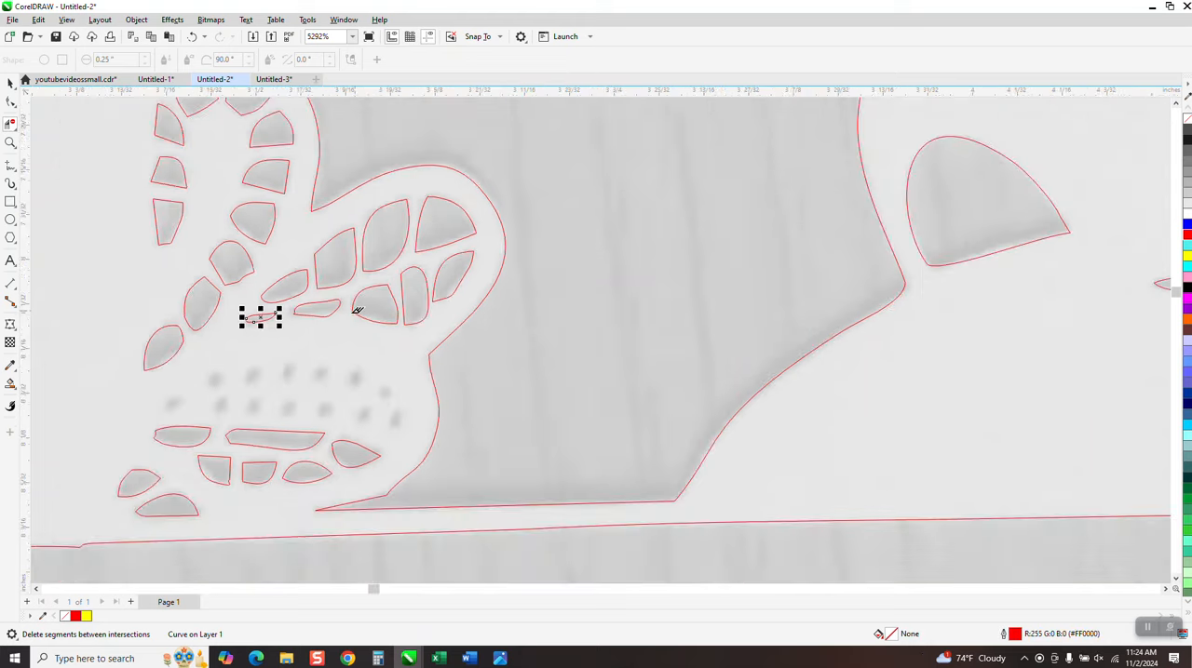
key("z")
left_click_drag(147, 346, 548, 501)
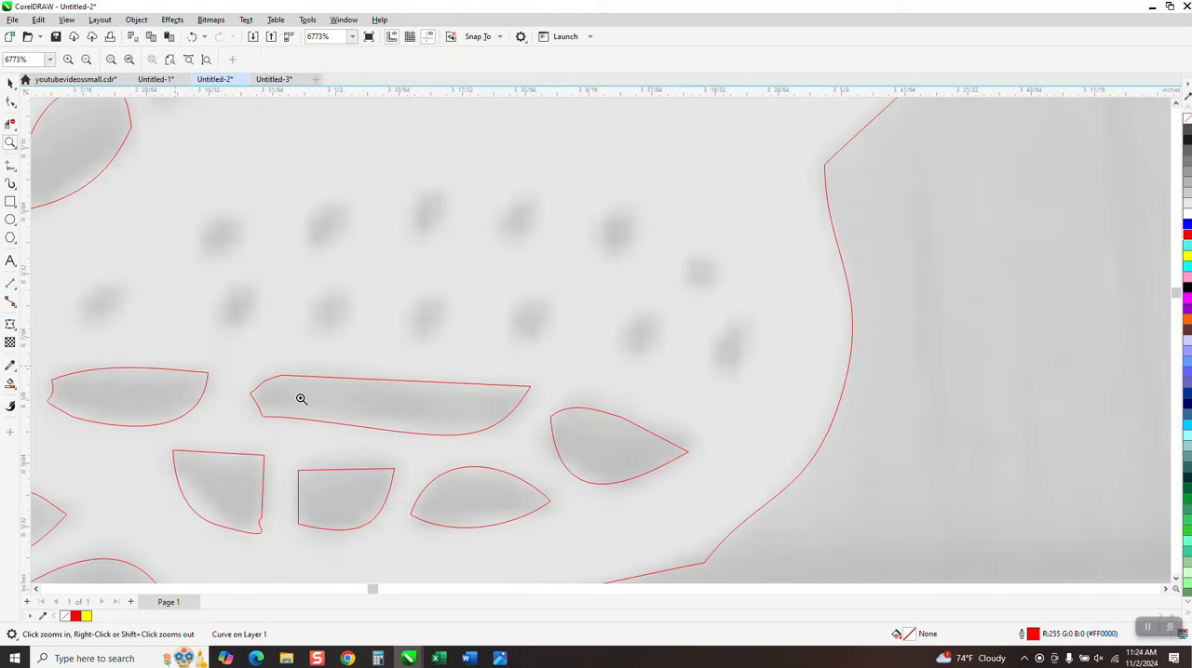
scroll(466, 421, "down", 10)
scroll(465, 422, "down", 12)
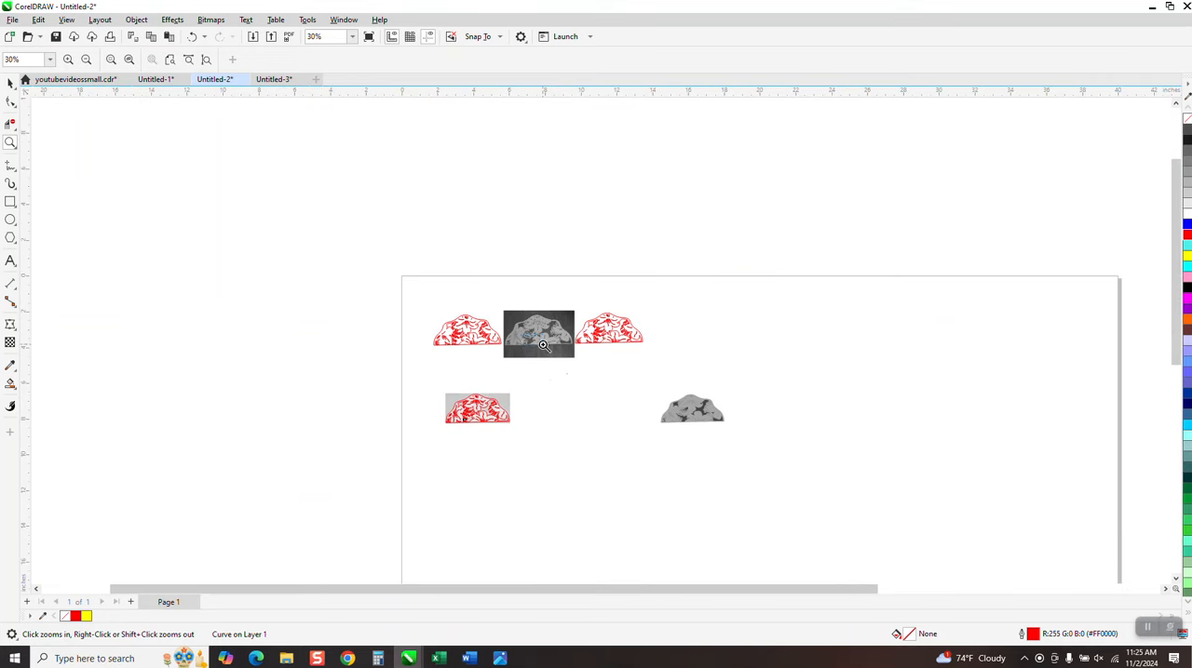
left_click_drag(523, 335, 544, 348)
scroll(543, 348, "down", 1)
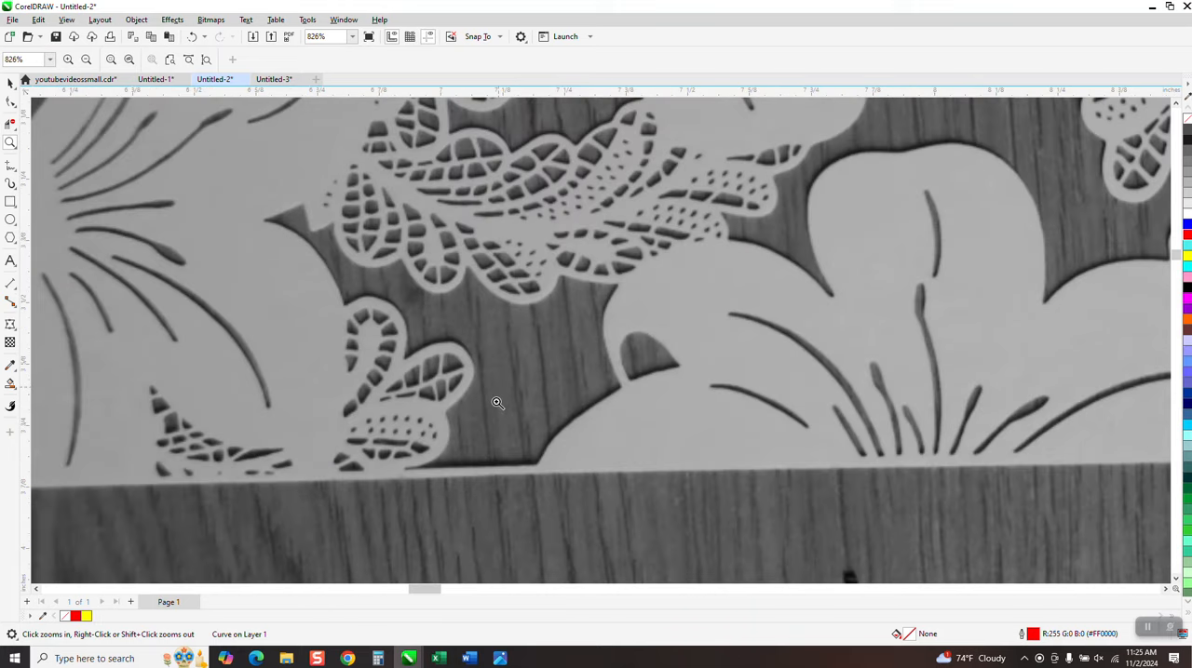
left_click_drag(382, 413, 412, 432)
scroll(414, 343, "down", 2)
scroll(413, 303, "down", 7)
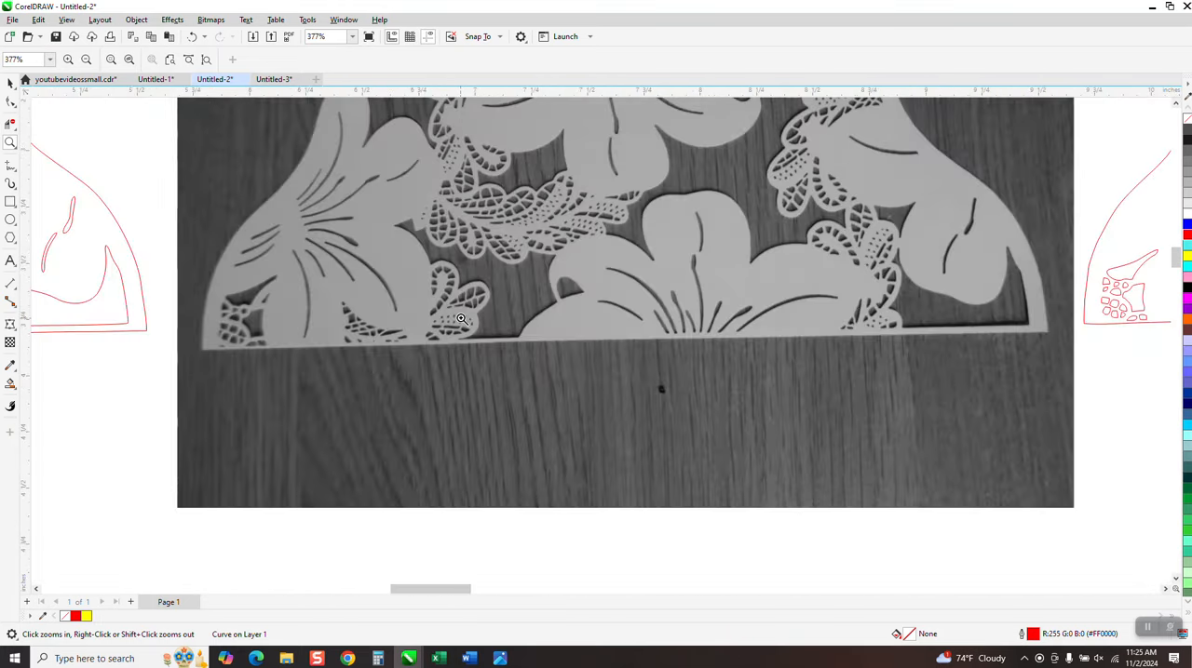
scroll(461, 318, "down", 4)
scroll(326, 489, "up", 6)
Draw a hairline ellipse about 0.008 by 0.007 inches on the upper row's first dot and copy it along that row and onto the lower row's last dot
left_click(10, 142)
left_click_drag(325, 364, 493, 434)
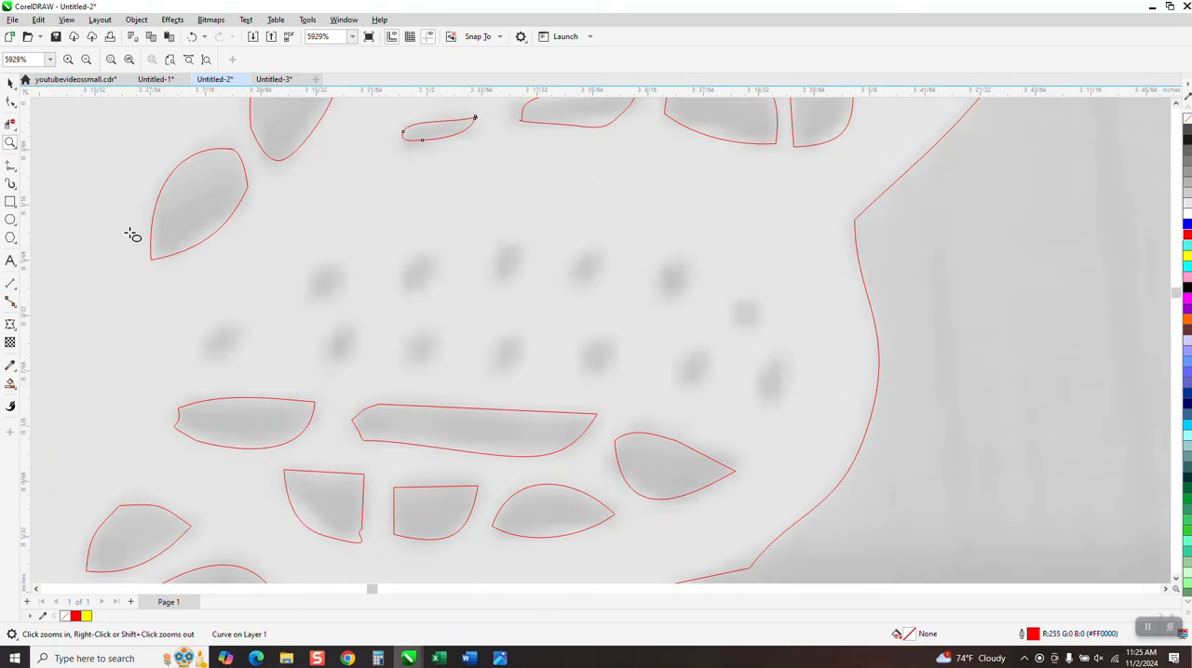
mouse_move(344, 269)
left_mouse_down()
mouse_move(317, 290)
mouse_move(329, 270)
mouse_move(423, 274)
left_mouse_up()
left_click(10, 84)
left_click_drag(424, 273, 510, 263)
left_click_drag(510, 262, 765, 386)
Place copies of the small ellipse on the six remaining dots of the lower row
left_click(682, 370)
left_click(601, 359)
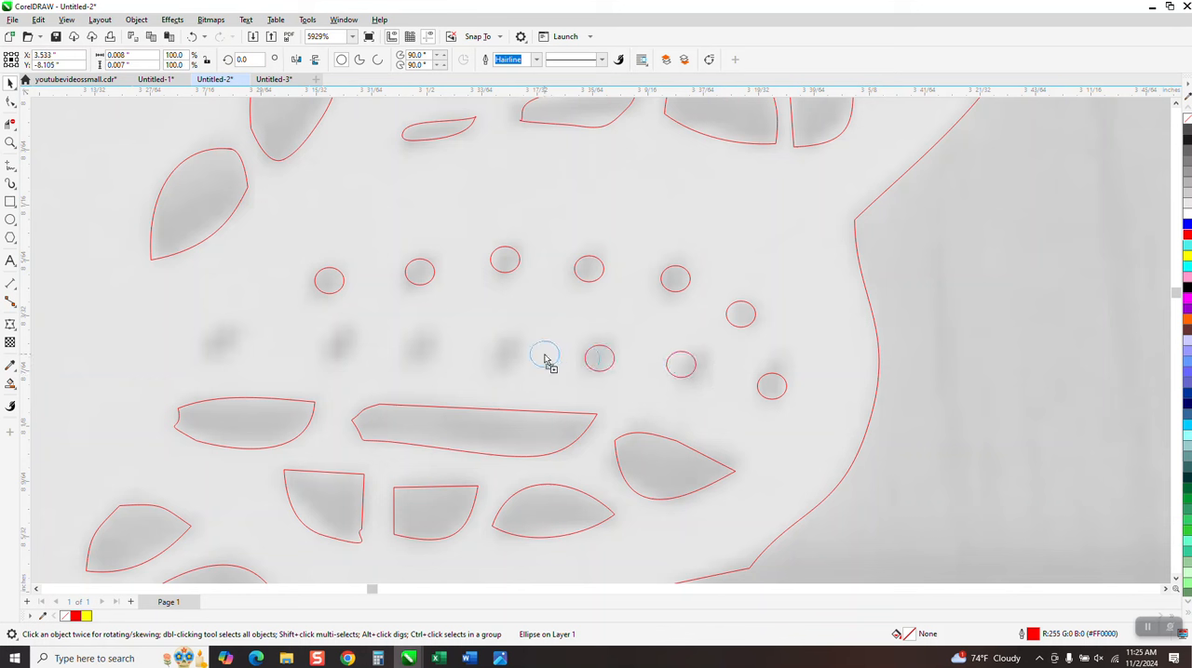
left_click(505, 357)
left_click(424, 348)
left_click(338, 346)
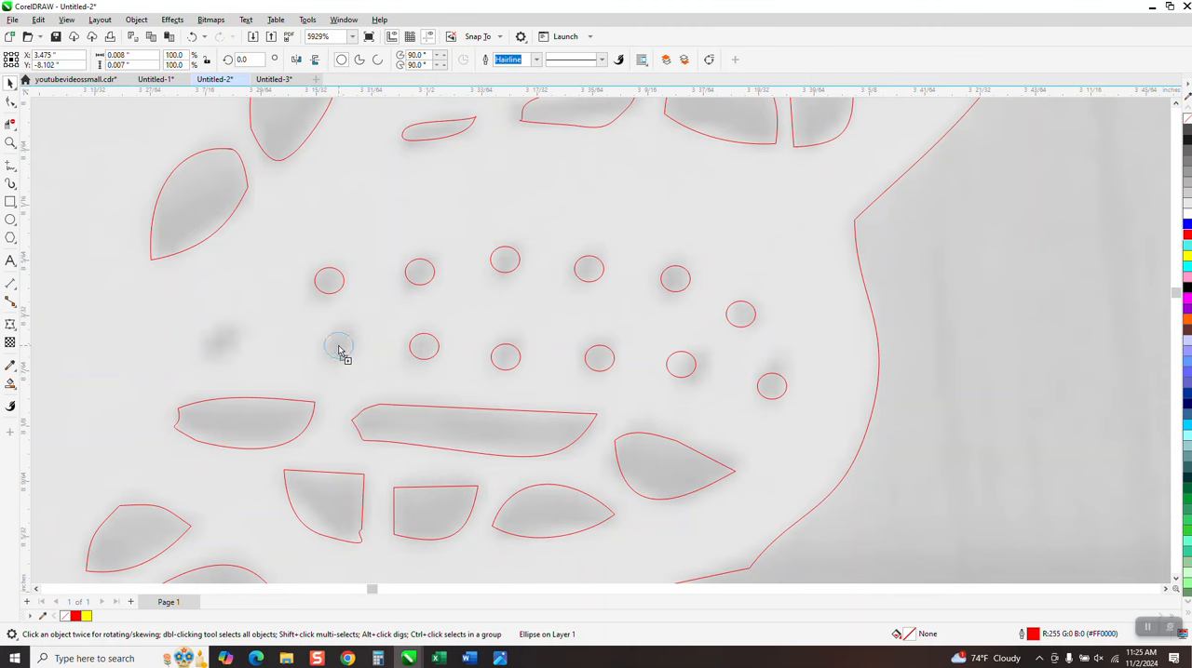
left_click(221, 337)
scroll(423, 451, "down", 4)
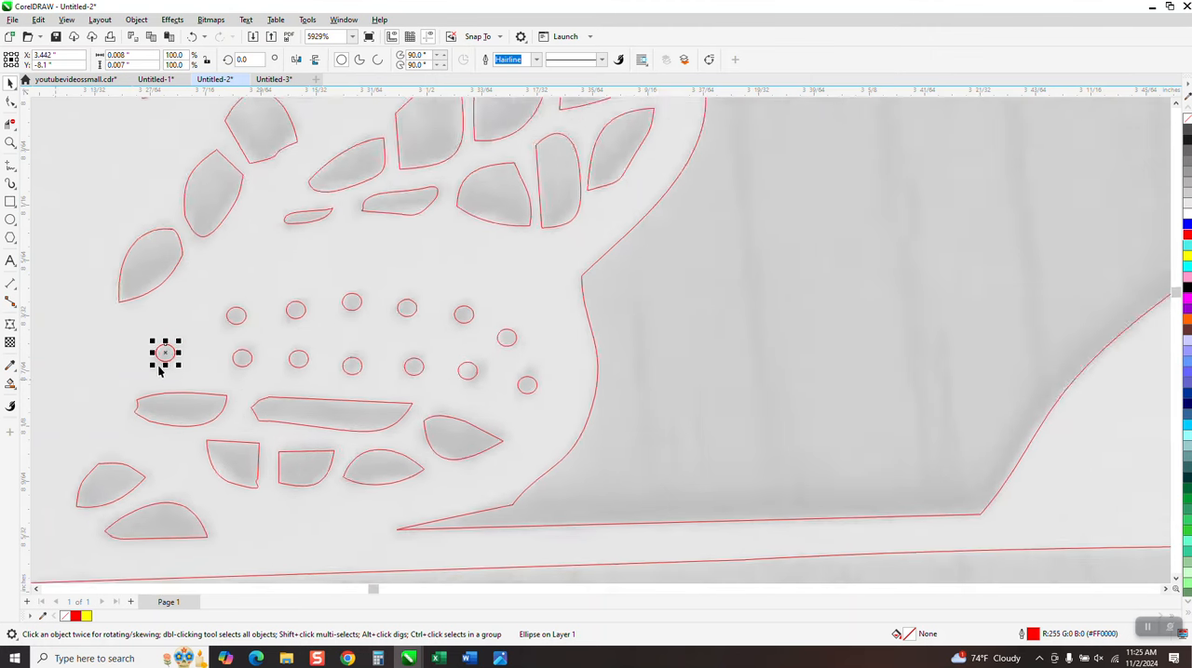
scroll(386, 450, "down", 3)
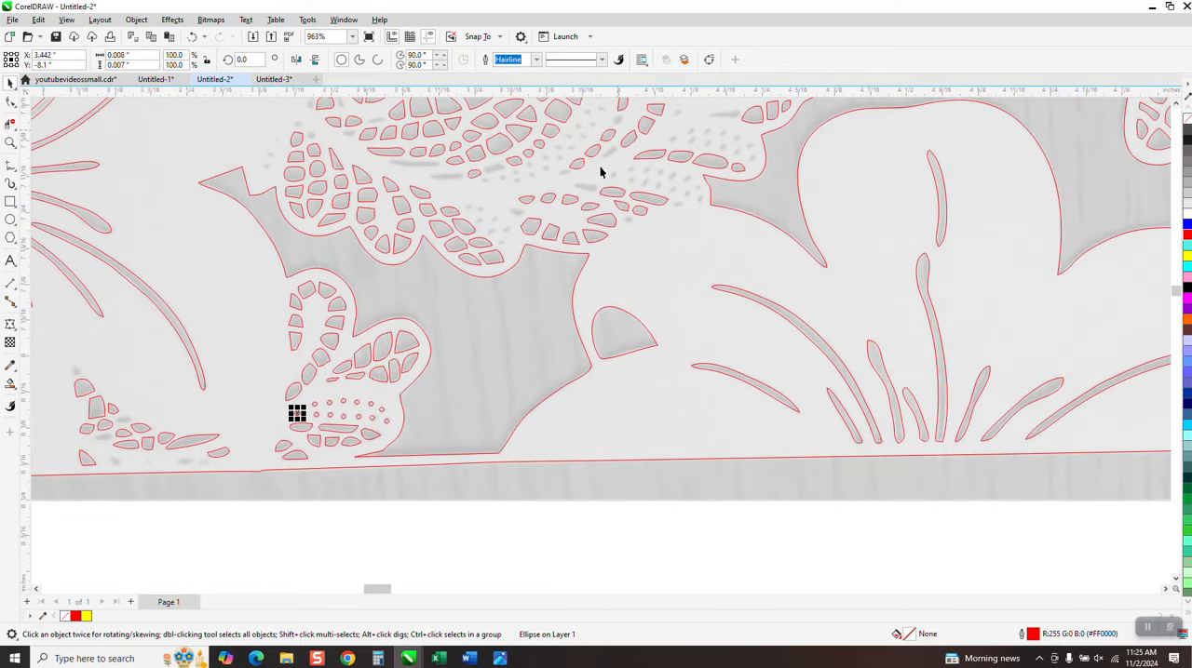
scroll(515, 216, "down", 1)
left_click(10, 142)
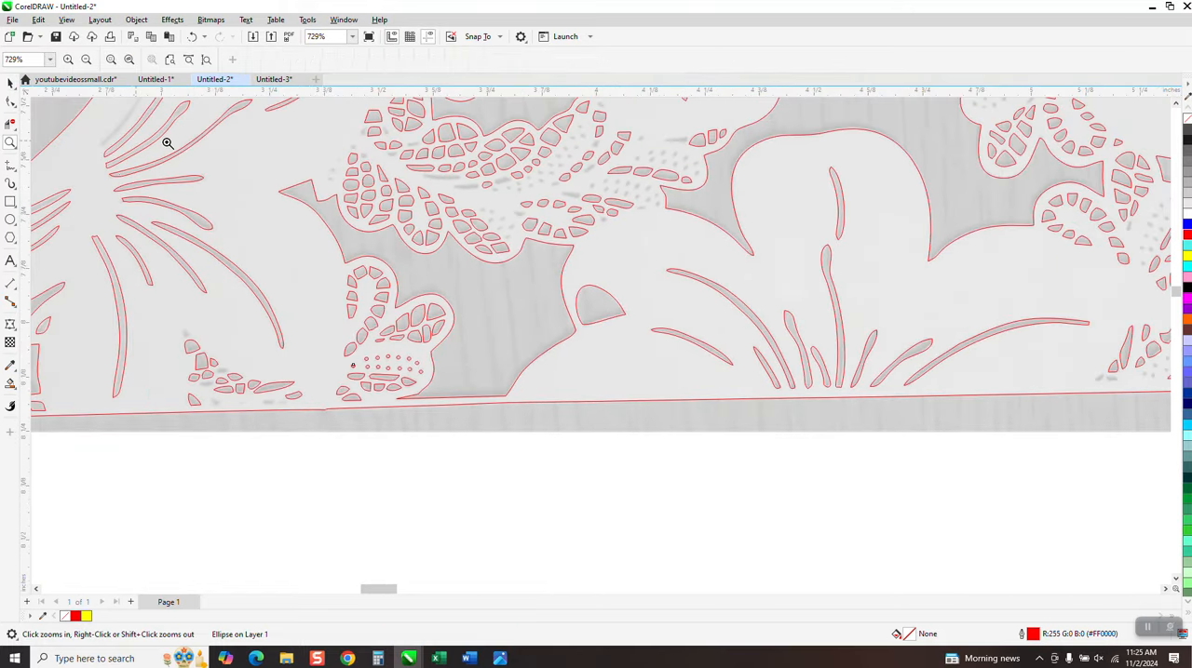